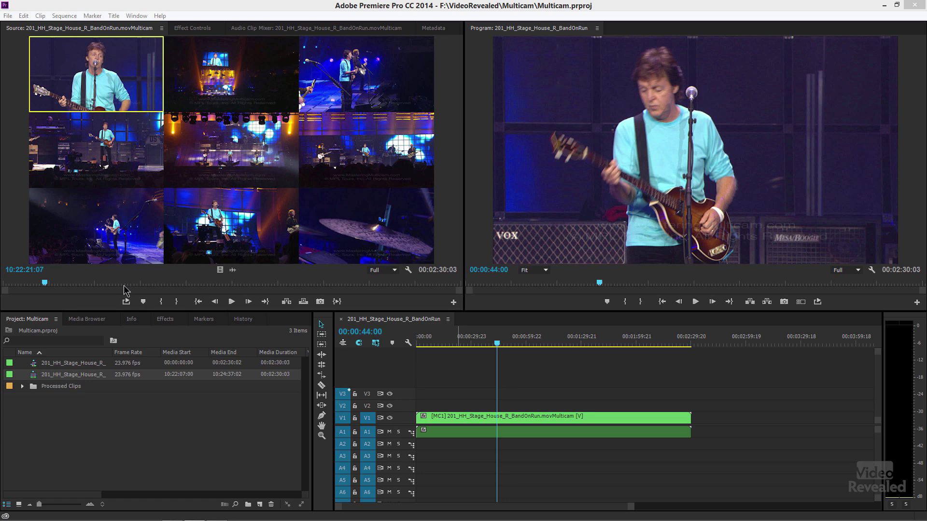
Step: Preview a later part of the multi-camera clip in the Source monitor and move the sequence playhead to 00:00:52:10
{"action": "left_click_drag", "start_coordinate": [126, 287], "coordinate": [215, 282]}
{"action": "key", "text": "space"}
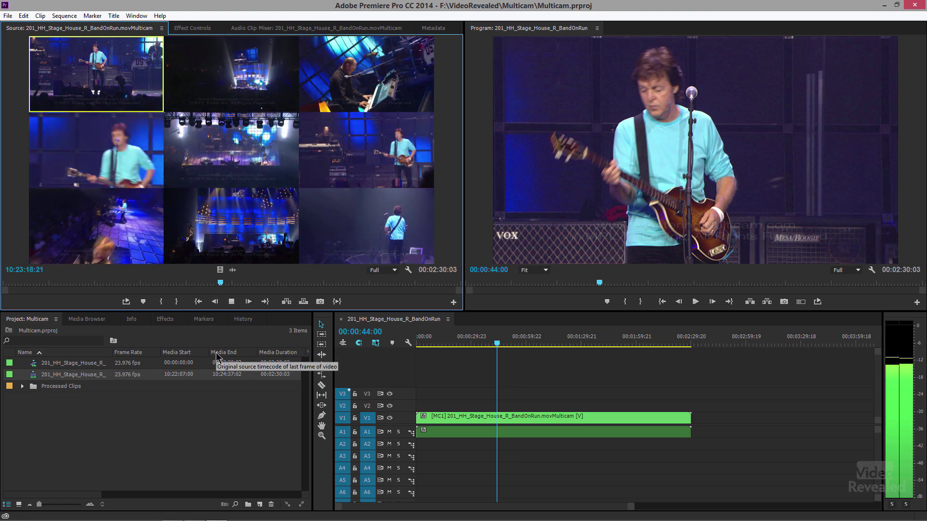
{"action": "key", "text": "space"}
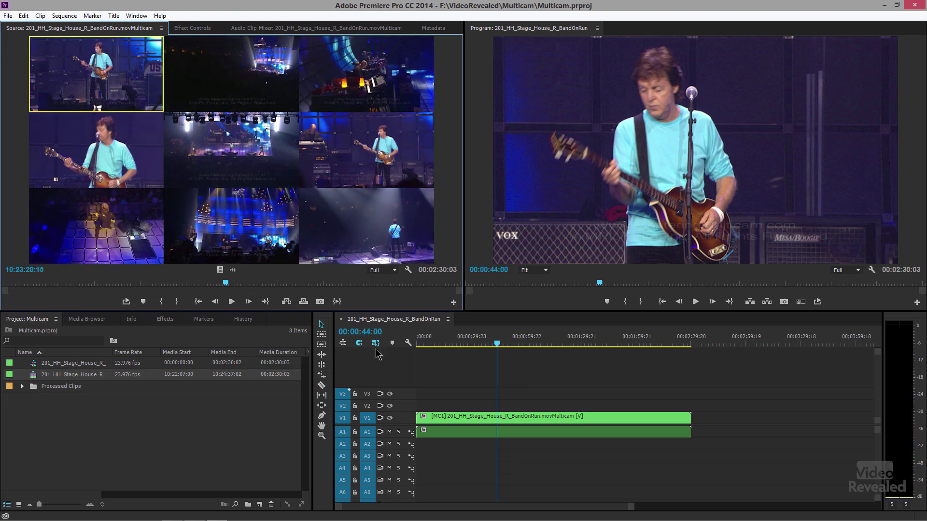
{"action": "left_click", "coordinate": [512, 344]}
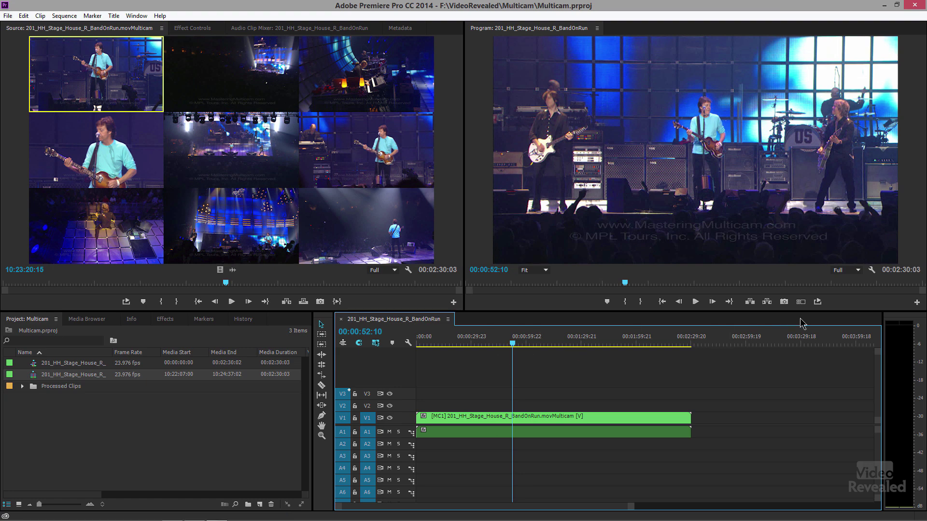
Step: Check the Program monitor's Button Editor for Toggle Multi-Camera View, and switch that view on and back off
{"action": "left_click", "coordinate": [917, 303]}
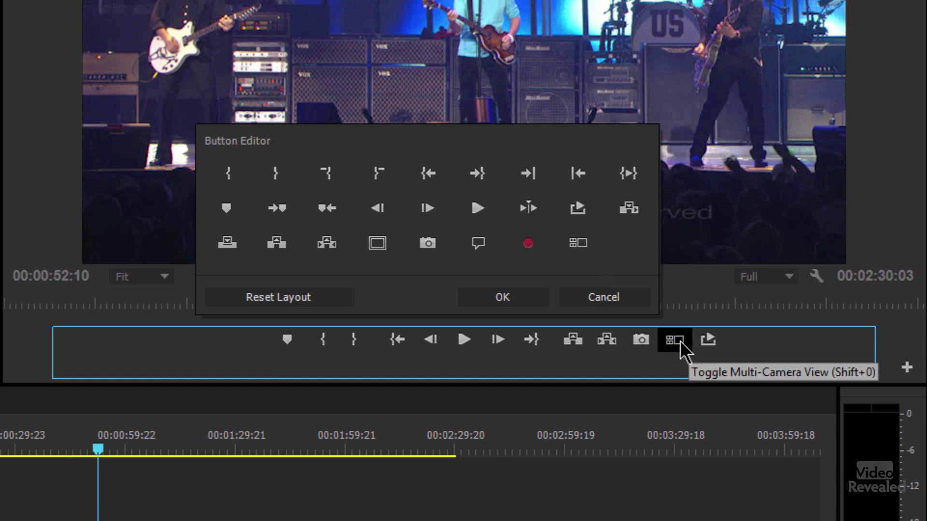
{"action": "left_click", "coordinate": [519, 297]}
{"action": "left_click", "coordinate": [801, 302]}
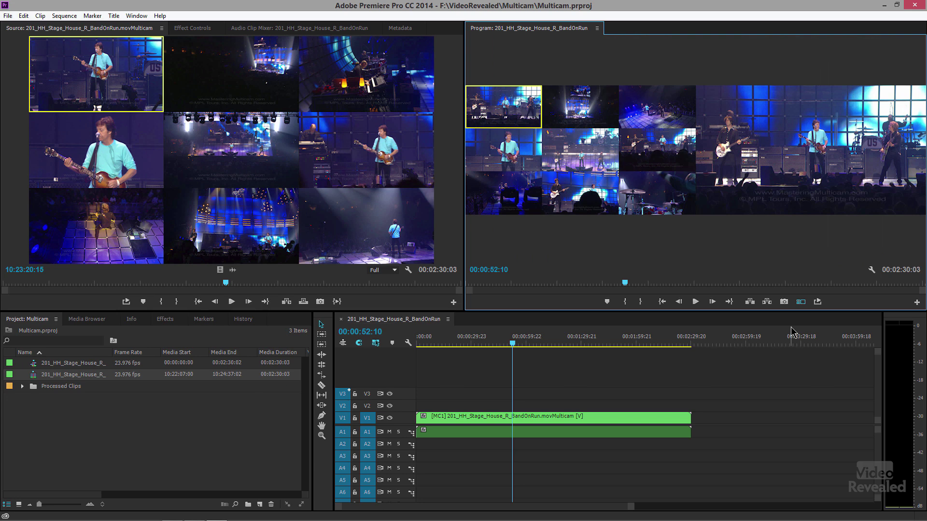
{"action": "left_click", "coordinate": [801, 301]}
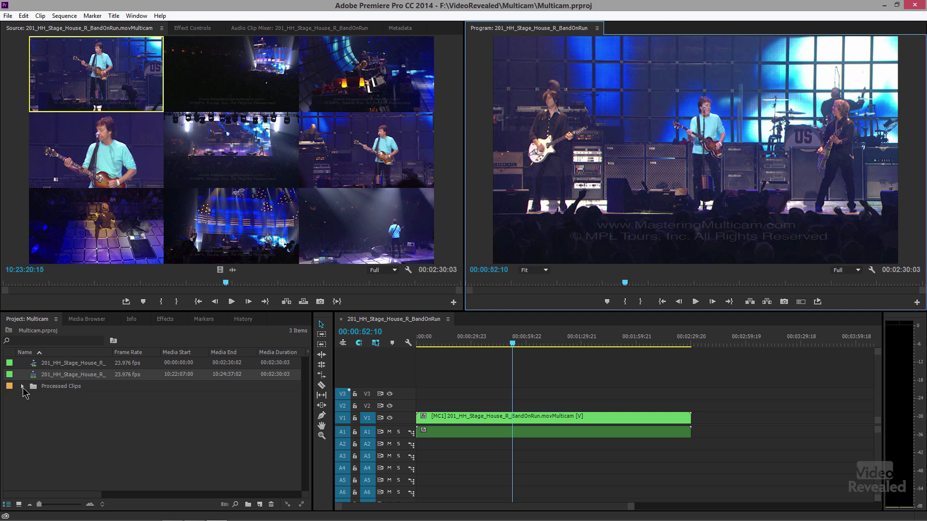
Step: Expand the Processed Clips bin and preview its individual camera clips in the Source monitor
{"action": "left_click", "coordinate": [22, 386]}
{"action": "scroll", "coordinate": [63, 429], "scroll_direction": "down", "scroll_amount": 1}
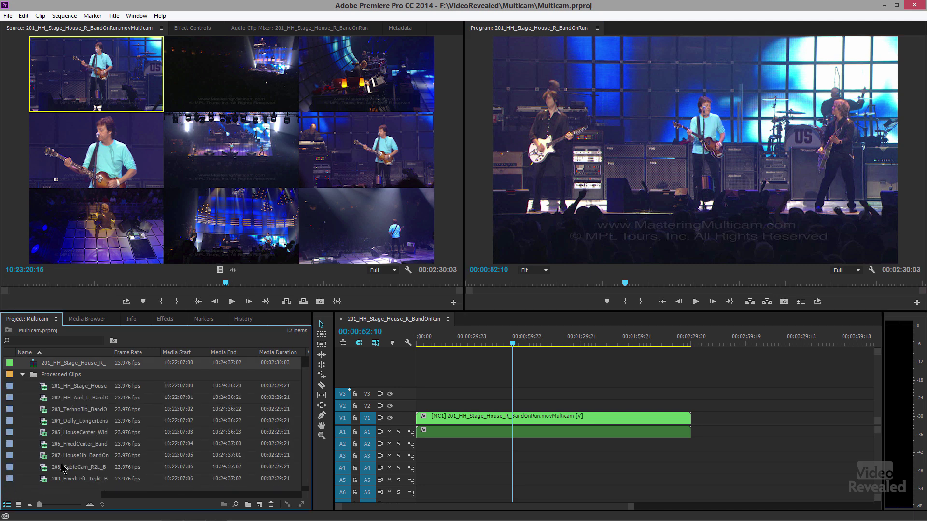
{"action": "double_click", "coordinate": [48, 398]}
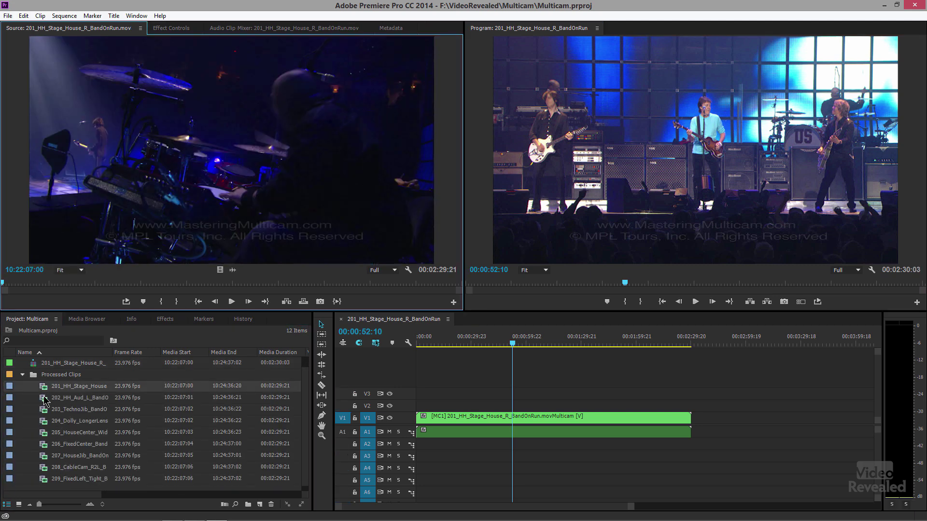
{"action": "double_click", "coordinate": [46, 408]}
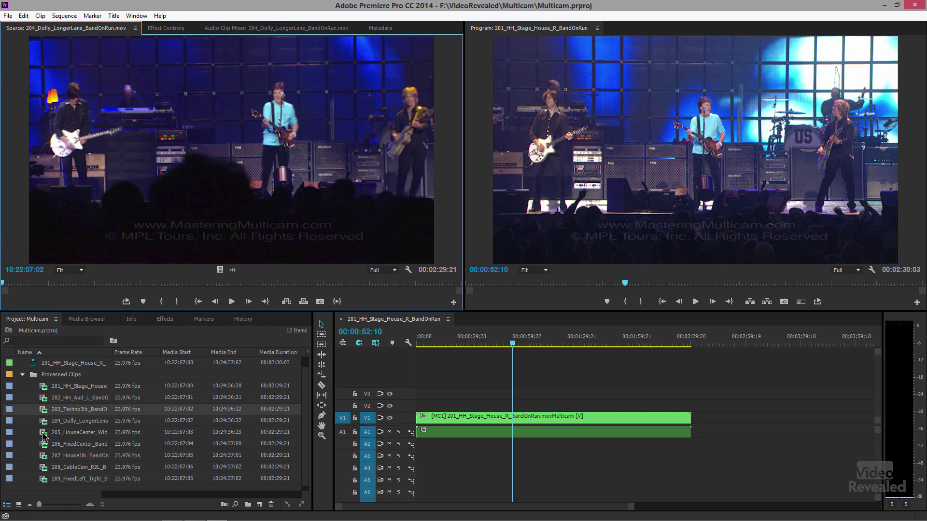
{"action": "double_click", "coordinate": [45, 433]}
{"action": "double_click", "coordinate": [44, 447]}
{"action": "double_click", "coordinate": [44, 457]}
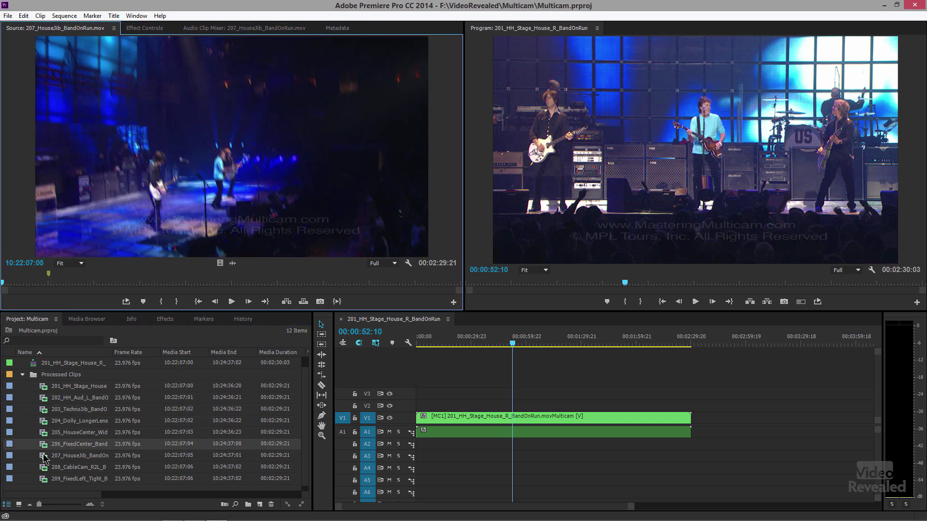
{"action": "double_click", "coordinate": [42, 480]}
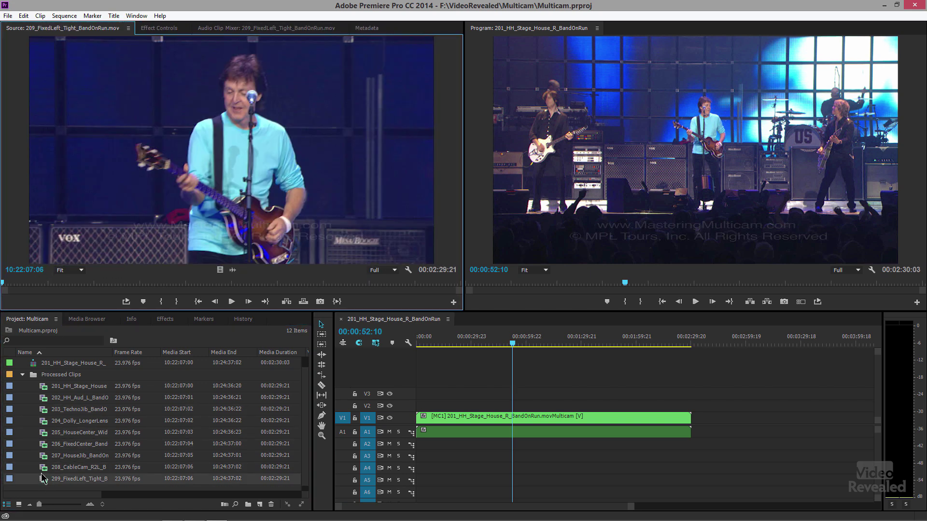
{"action": "double_click", "coordinate": [43, 468]}
Step: Select all nine clips in the Processed Clips bin and start creating a multi-camera source sequence from them
{"action": "left_click_drag", "start_coordinate": [27, 395], "coordinate": [82, 488]}
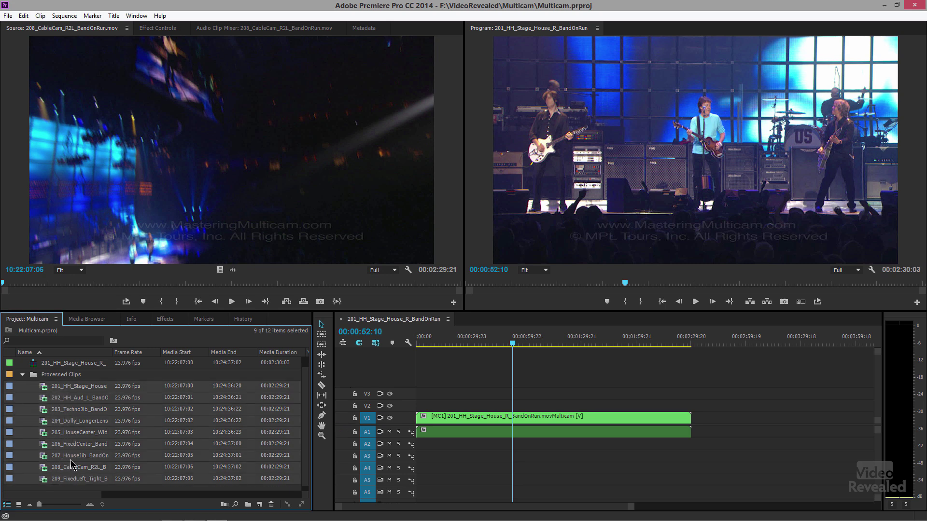
{"action": "left_click", "coordinate": [31, 393]}
{"action": "left_click_drag", "start_coordinate": [27, 384], "coordinate": [59, 459]}
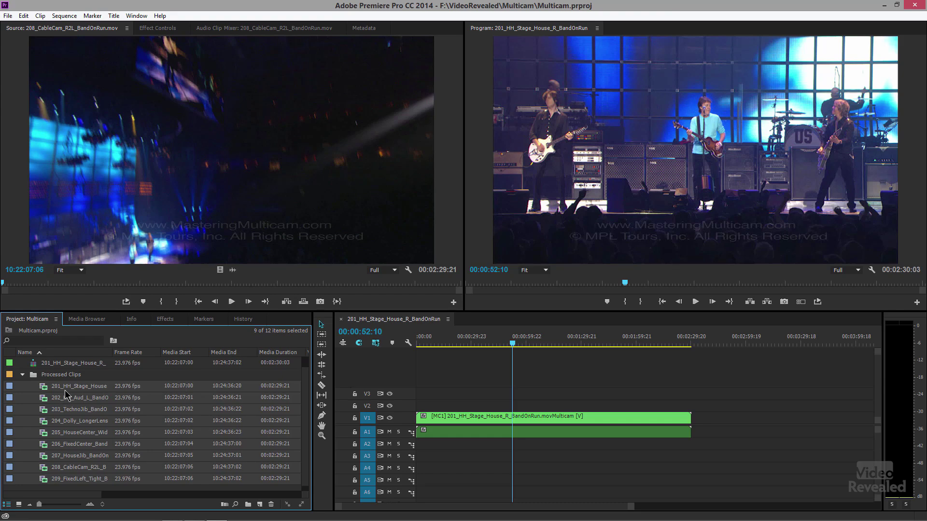
{"action": "right_click", "coordinate": [67, 394]}
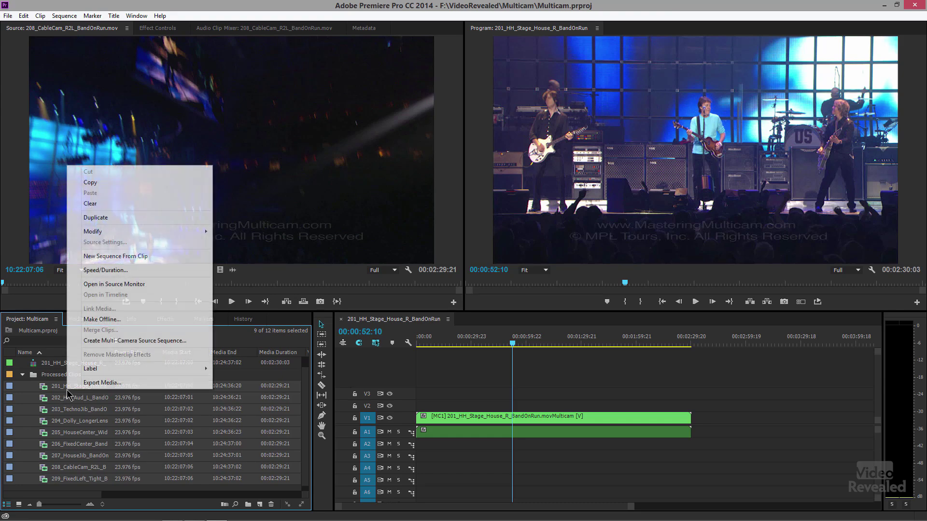
{"action": "left_click", "coordinate": [183, 341]}
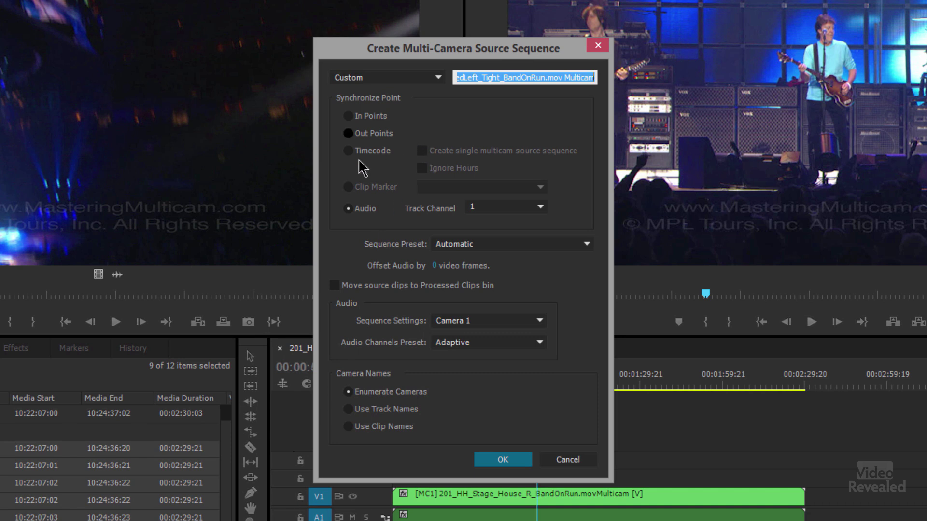
Step: Set the synchronize point to Timecode and name the multi-camera source sequence Concert
{"action": "left_click", "coordinate": [378, 150]}
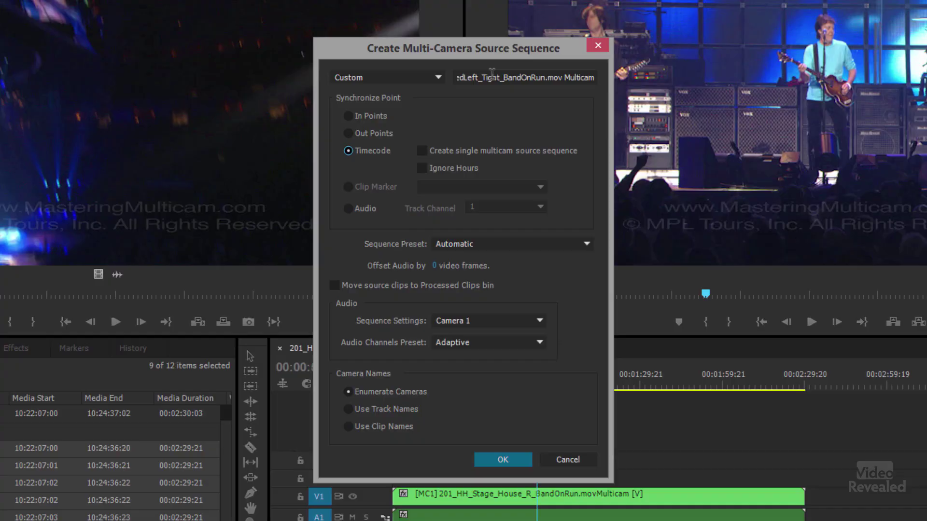
{"action": "left_click_drag", "start_coordinate": [491, 76], "coordinate": [733, 57]}
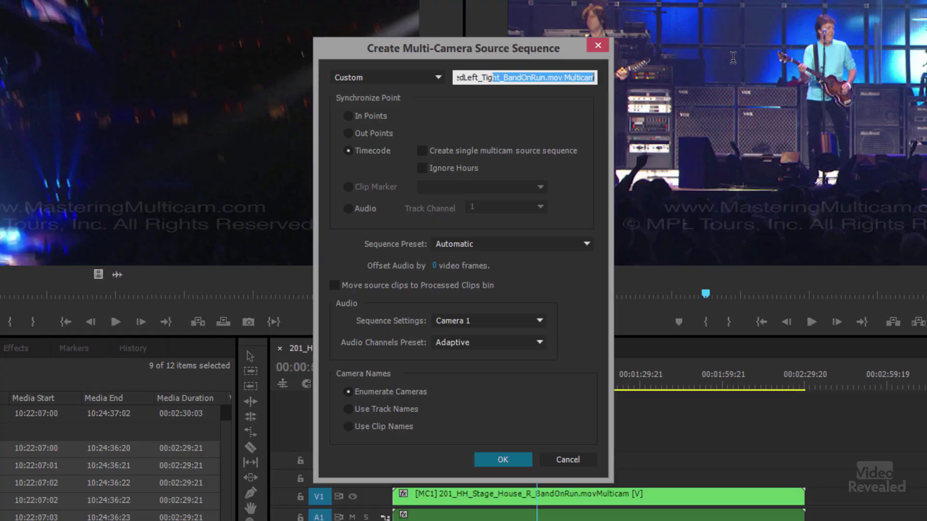
{"action": "key", "text": "BackSpace"}
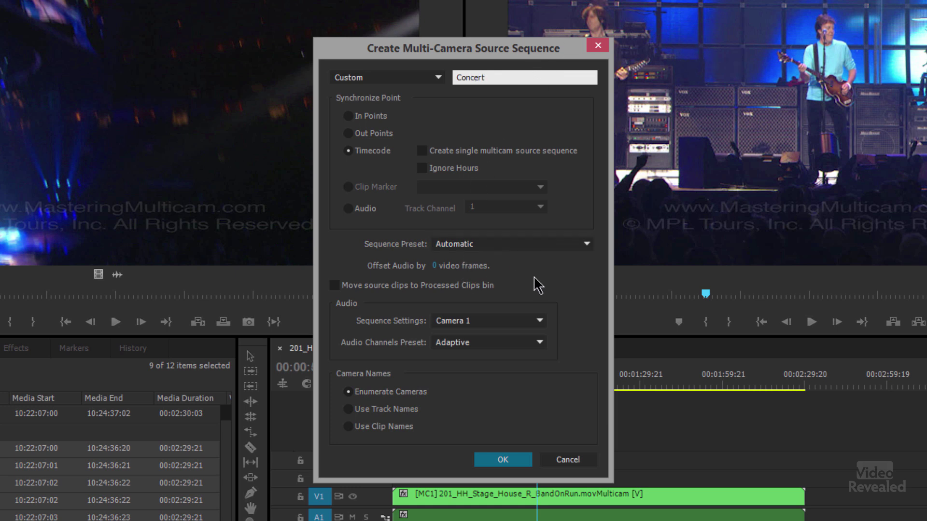
Step: Keep the Automatic sequence preset and Camera 1 audio setting, and create the multi-camera source sequence
{"action": "left_click", "coordinate": [521, 246]}
{"action": "left_click", "coordinate": [544, 274]}
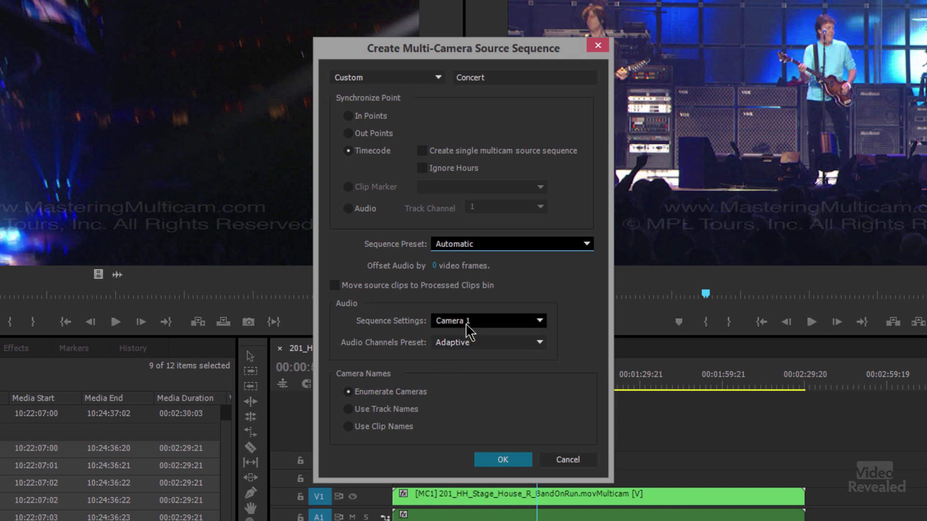
{"action": "left_click", "coordinate": [490, 321]}
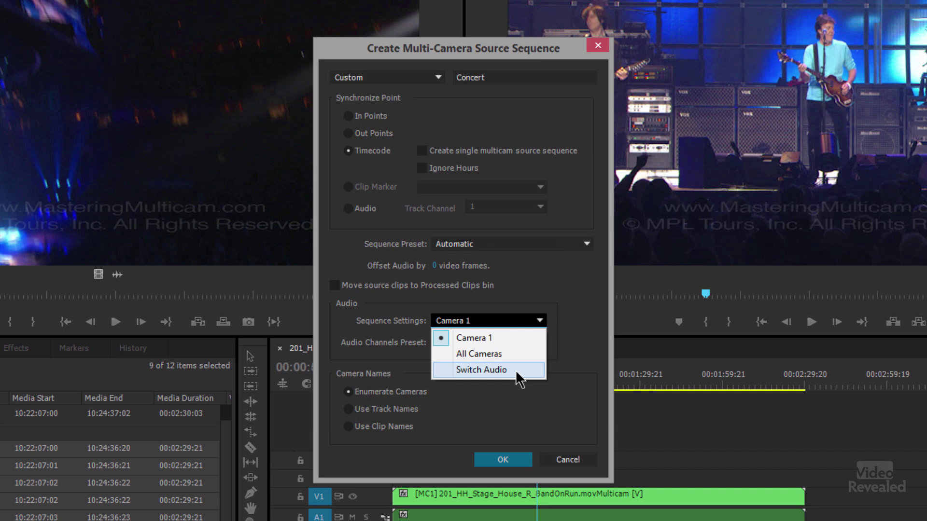
{"action": "left_click", "coordinate": [508, 335]}
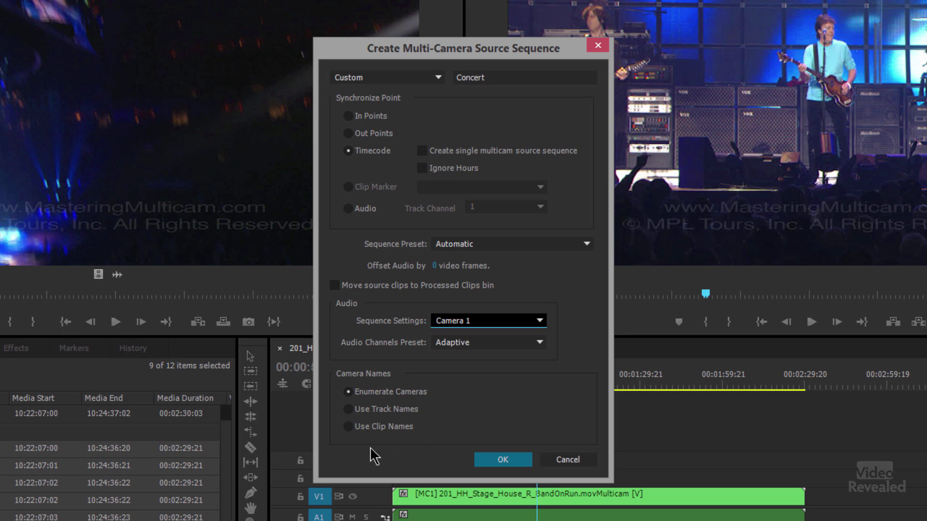
{"action": "left_click", "coordinate": [501, 464]}
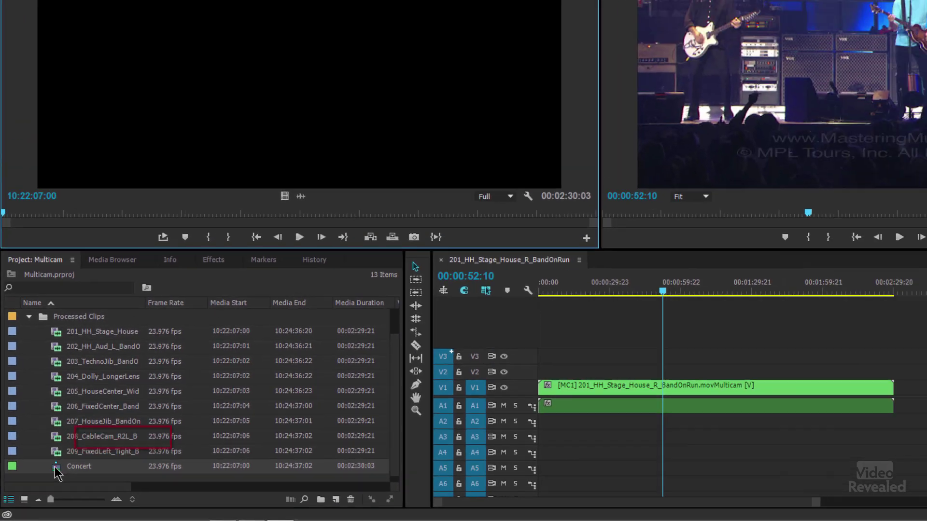
Step: Open the Concert multi-camera sequence in the Source monitor and play it briefly from about 10:22:35
{"action": "double_click", "coordinate": [87, 440]}
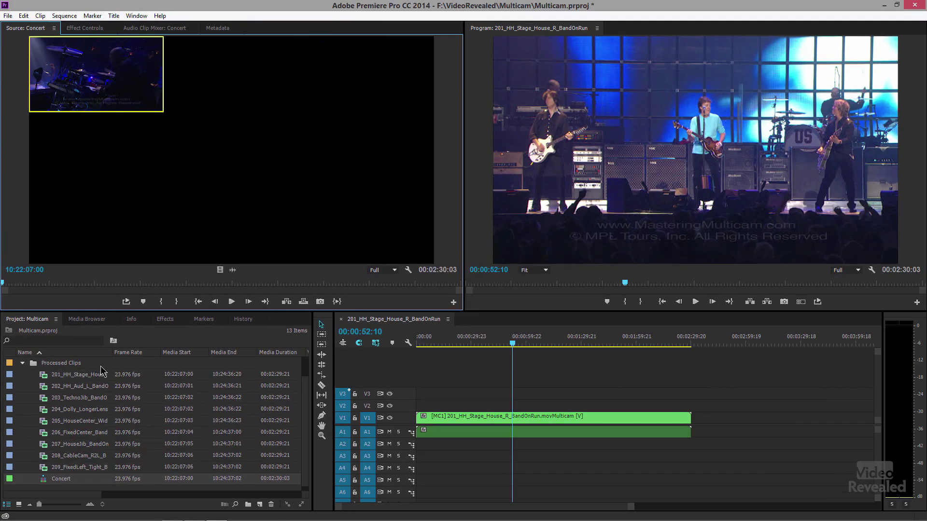
{"action": "left_click", "coordinate": [85, 286]}
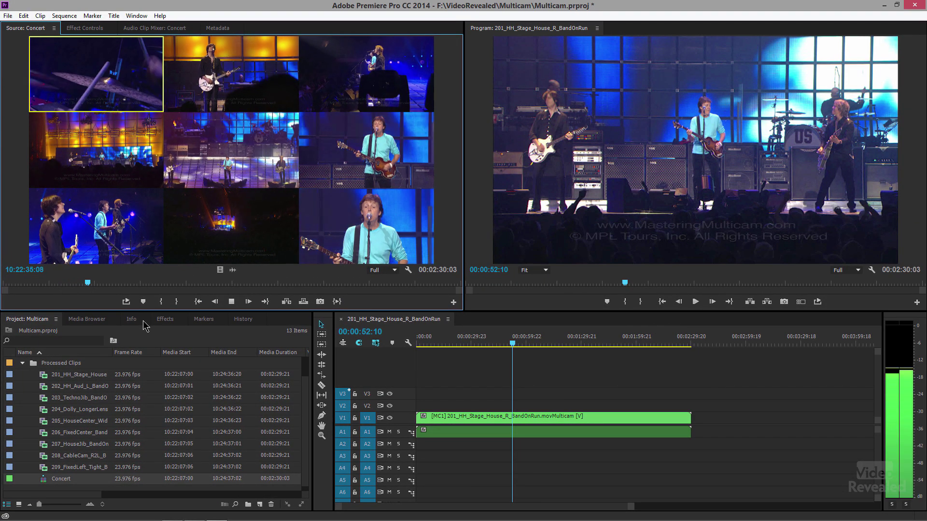
{"action": "key", "text": "space"}
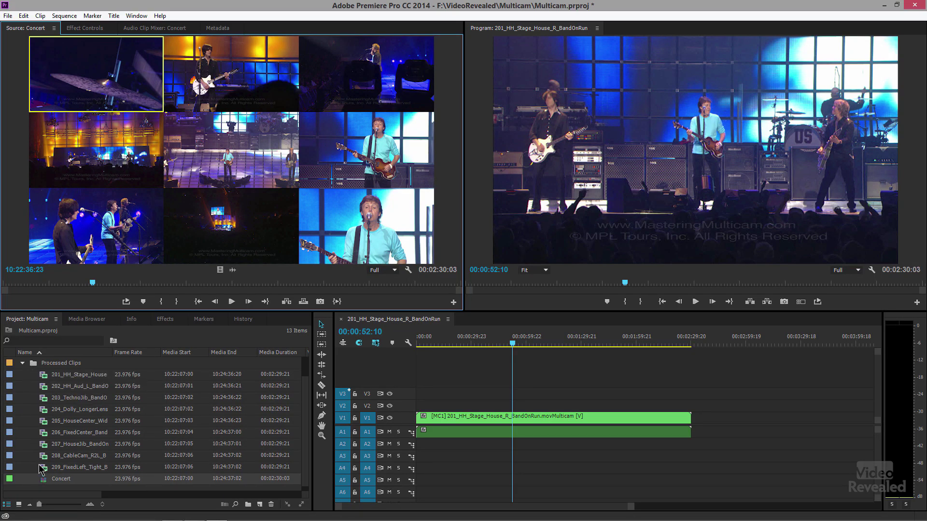
Step: Move the Concert sequence out of the Processed Clips bin to the project's top level and collapse the bin
{"action": "left_click", "coordinate": [29, 488]}
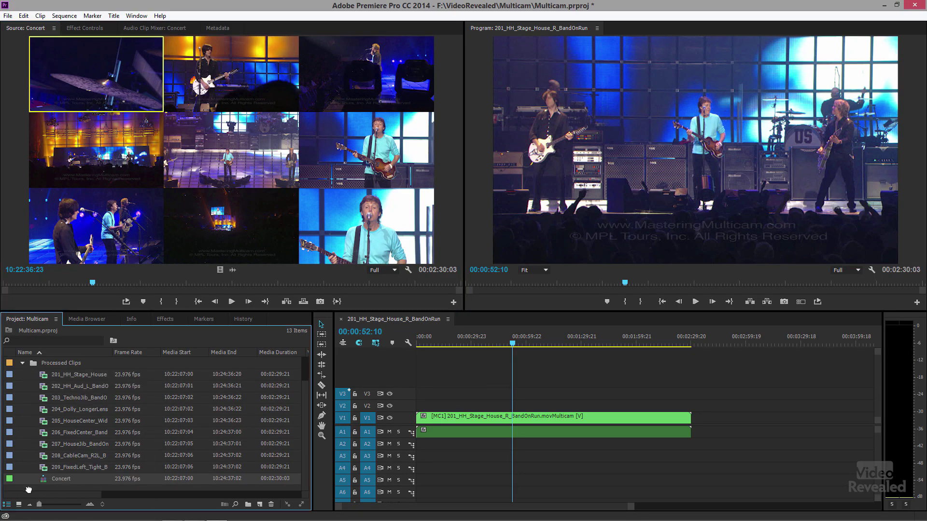
{"action": "left_click_drag", "start_coordinate": [28, 490], "coordinate": [37, 377]}
{"action": "left_click", "coordinate": [21, 375]}
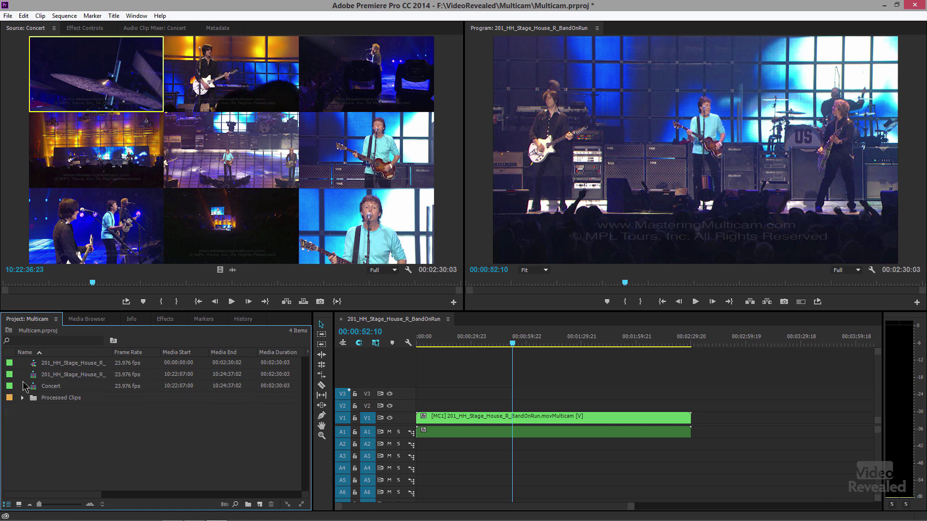
Step: Open the Concert multi-camera source sequence in the timeline and toggle the V5 track's output off and back on
{"action": "left_click", "coordinate": [38, 390]}
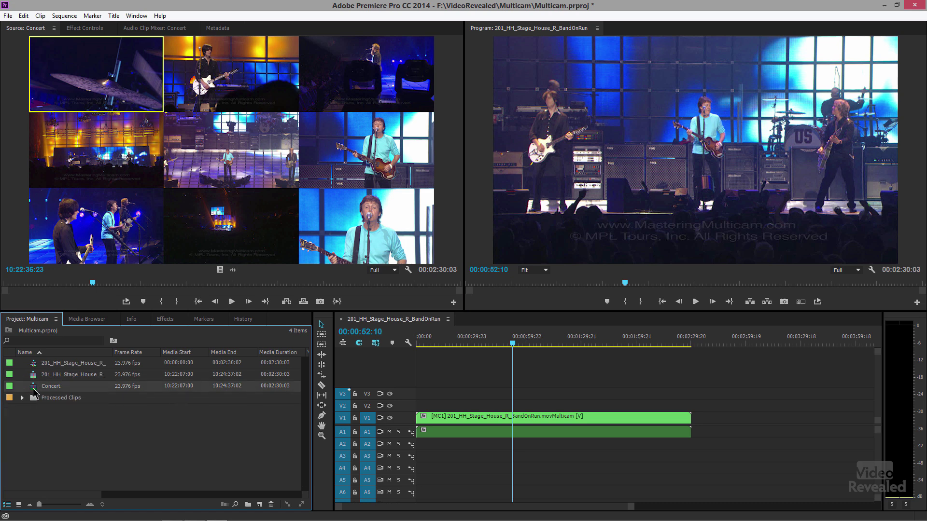
{"action": "double_click", "coordinate": [44, 385]}
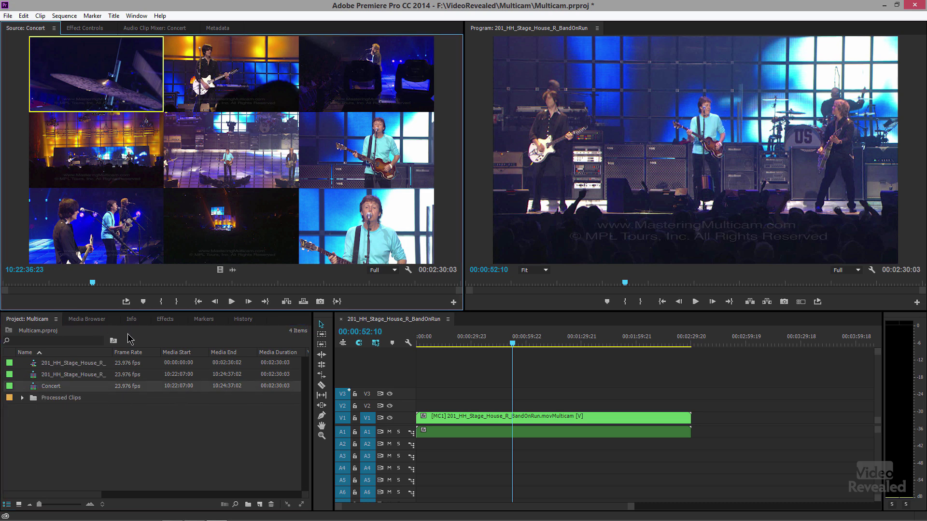
{"action": "right_click", "coordinate": [36, 391]}
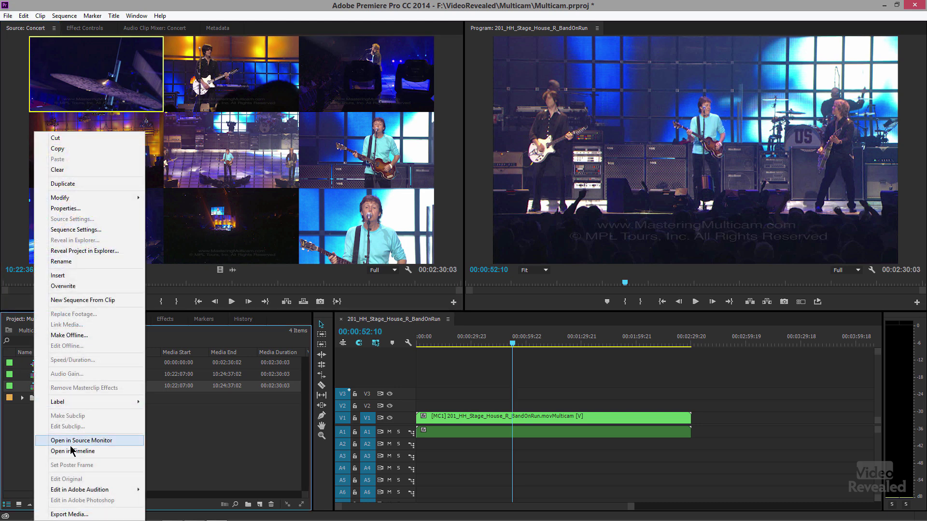
{"action": "left_click", "coordinate": [73, 452]}
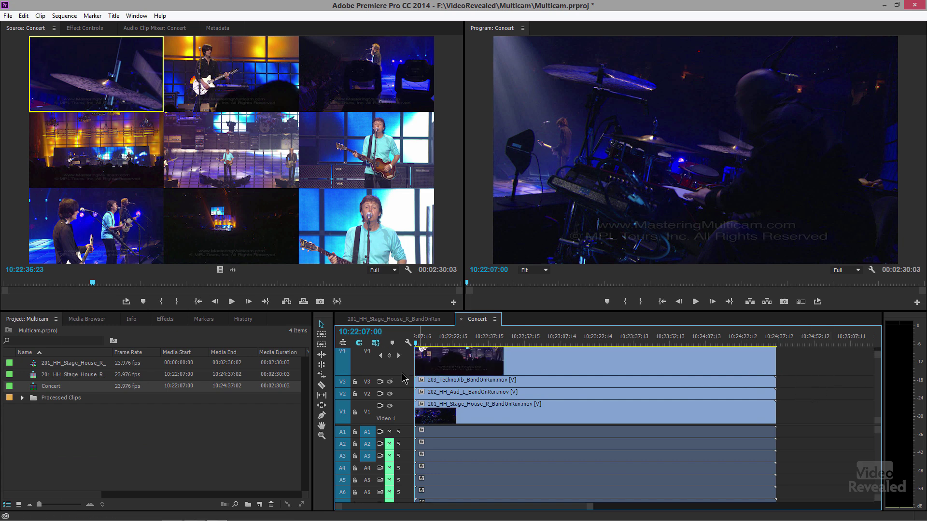
{"action": "left_click", "coordinate": [390, 357]}
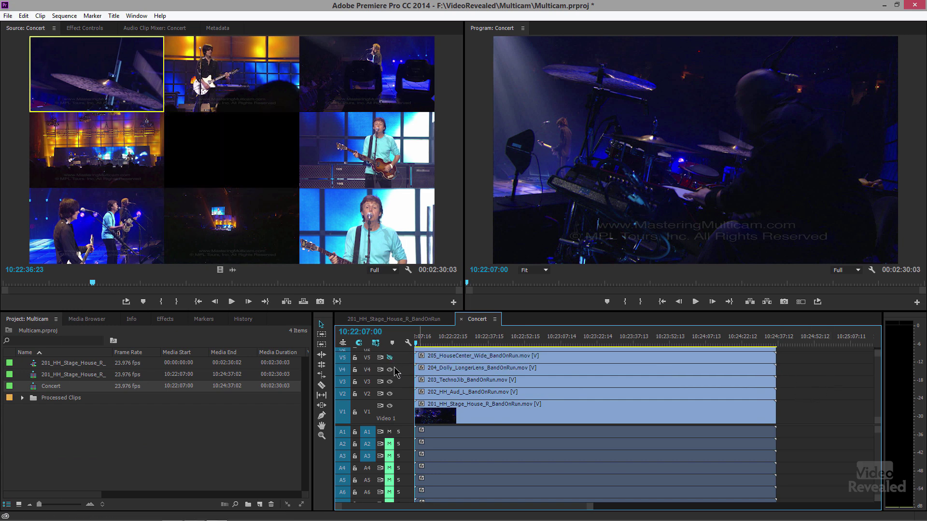
{"action": "left_click", "coordinate": [390, 370]}
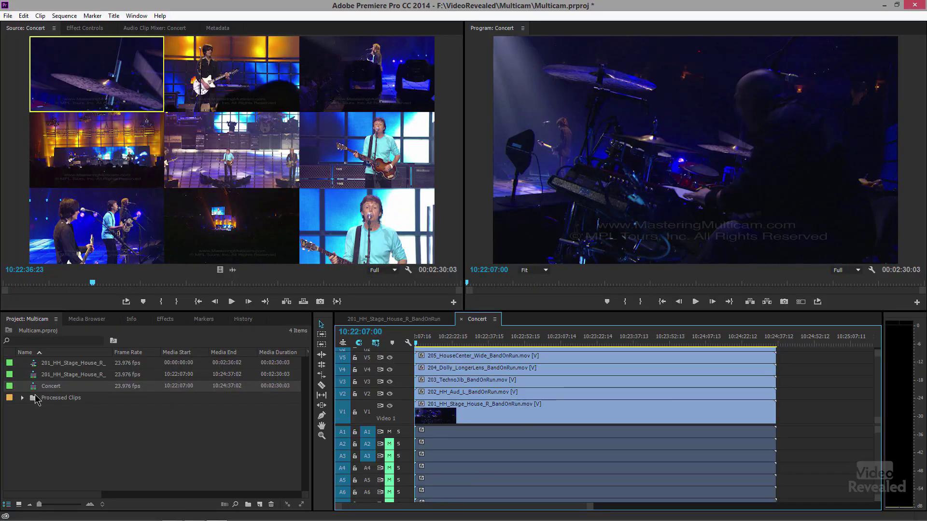
Step: Create a new sequence from the Concert multi-camera source clip
{"action": "right_click", "coordinate": [33, 391]}
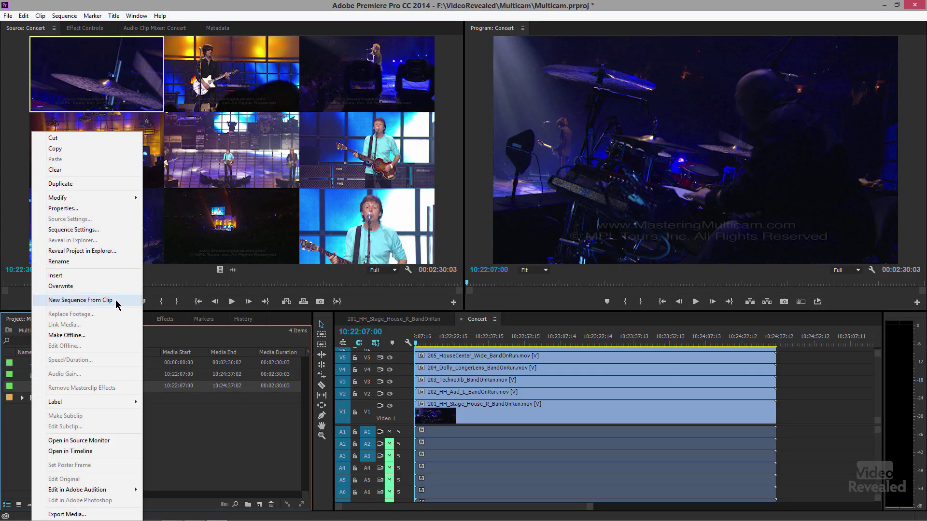
{"action": "left_click", "coordinate": [81, 301]}
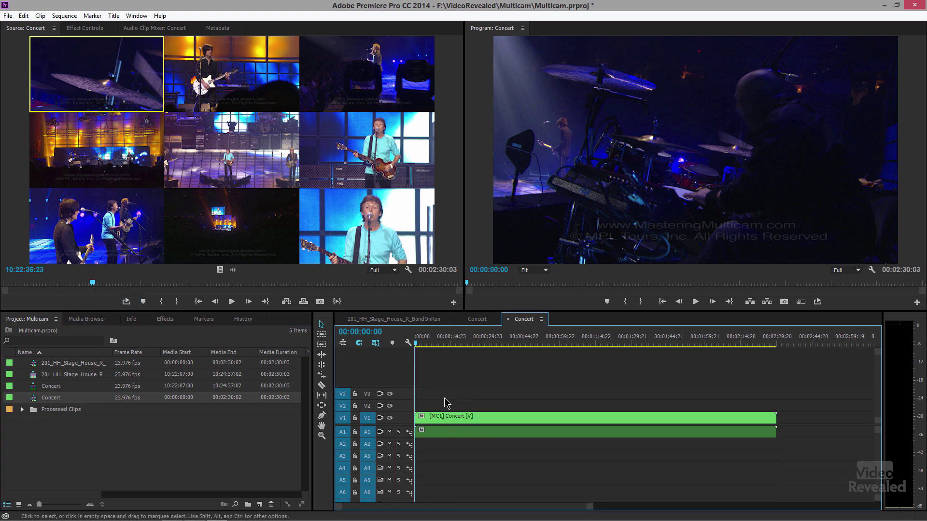
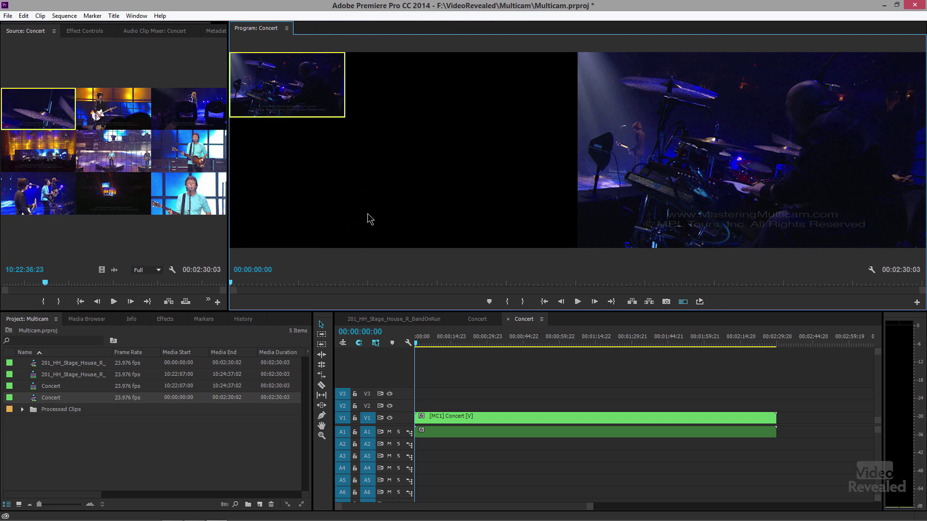
Step: Move the playhead to 00:00:05:00 and switch the Concert clip to camera 3, then to camera 6
{"action": "left_click", "coordinate": [426, 344]}
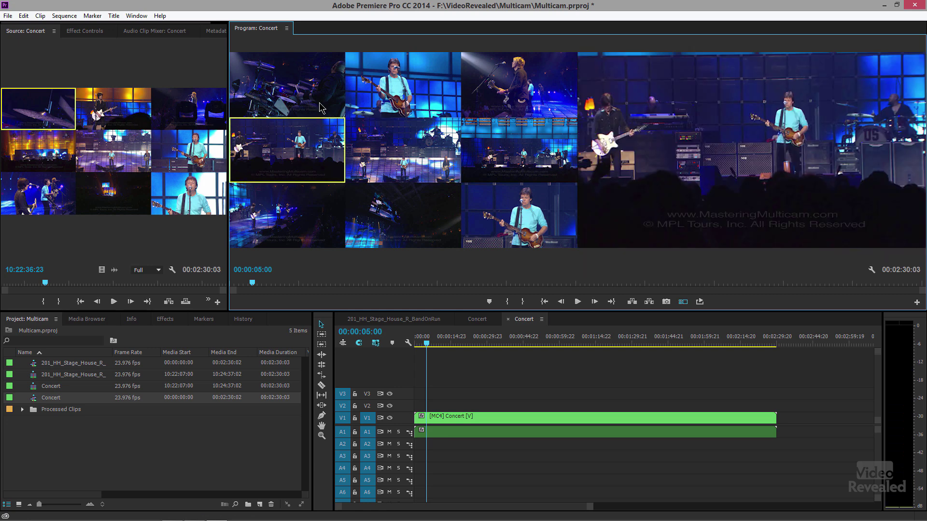
{"action": "left_click", "coordinate": [494, 104]}
{"action": "left_click", "coordinate": [503, 144]}
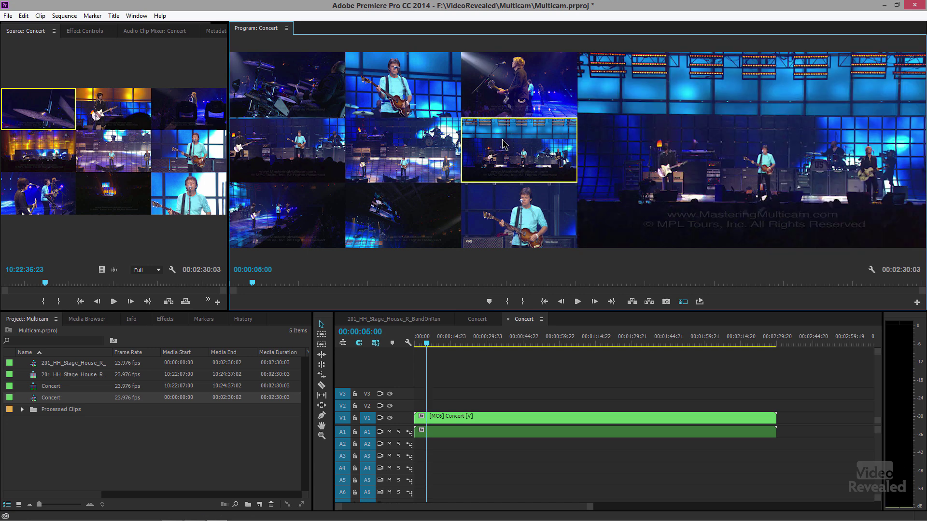
Step: Play the sequence and cut live between cameras 2, 5, 3, 7, 6 and 9 until about 00:00:32:02
{"action": "left_click", "coordinate": [578, 301]}
{"action": "left_click", "coordinate": [393, 114]}
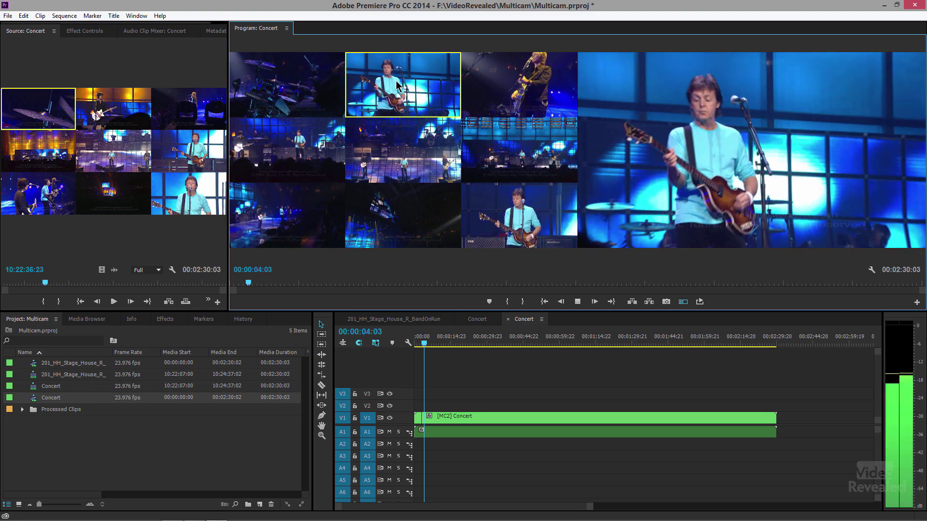
{"action": "left_click", "coordinate": [379, 153]}
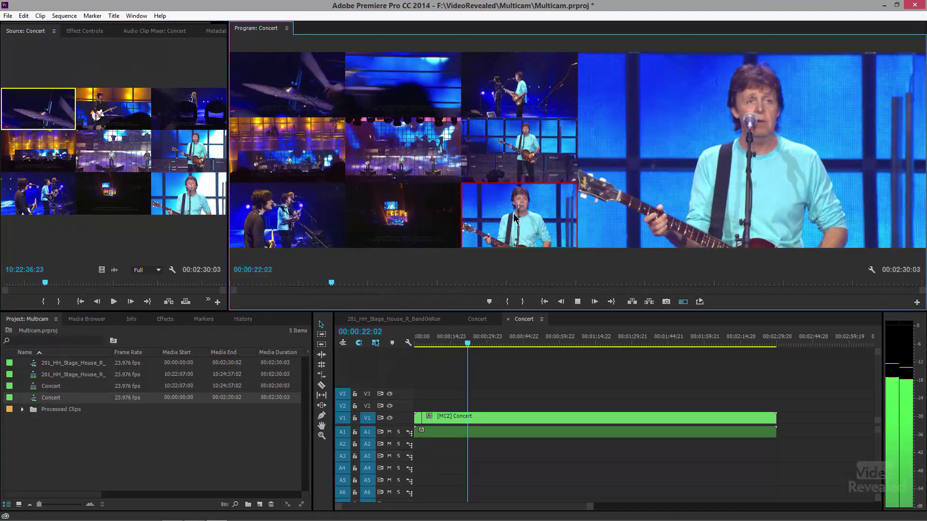
{"action": "key", "text": "3"}
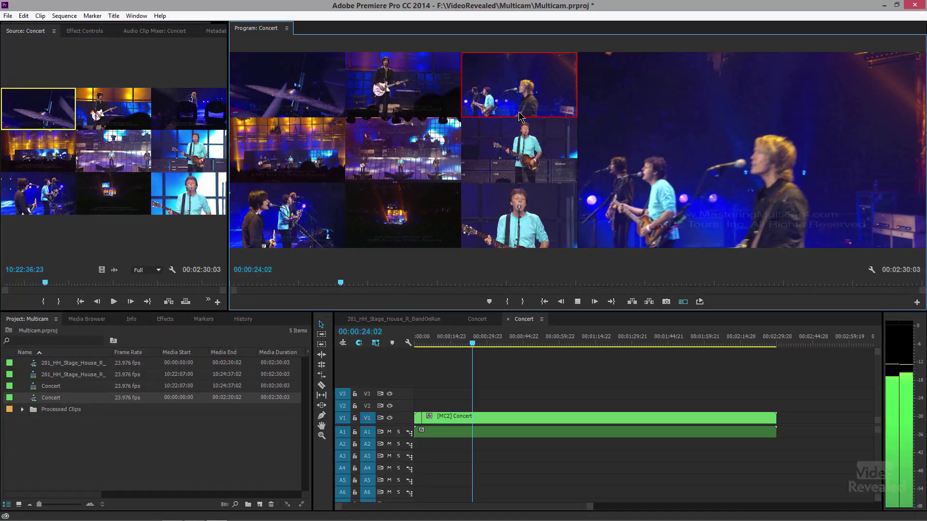
{"action": "left_click", "coordinate": [406, 162]}
{"action": "key", "text": "7"}
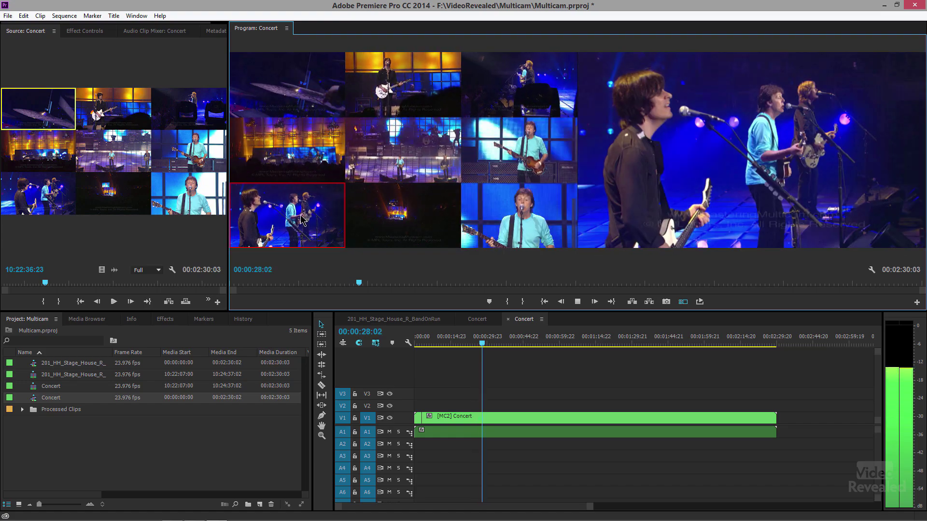
{"action": "left_click", "coordinate": [495, 157]}
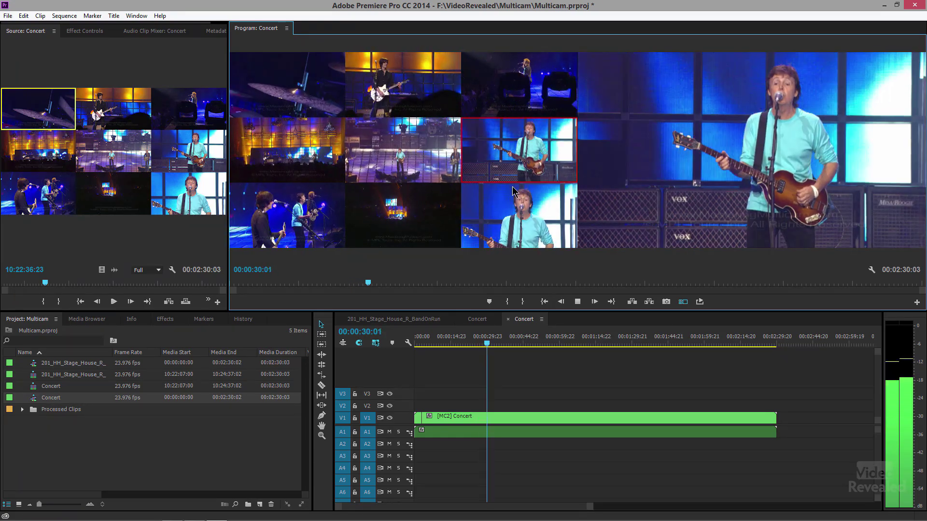
{"action": "left_click", "coordinate": [519, 210]}
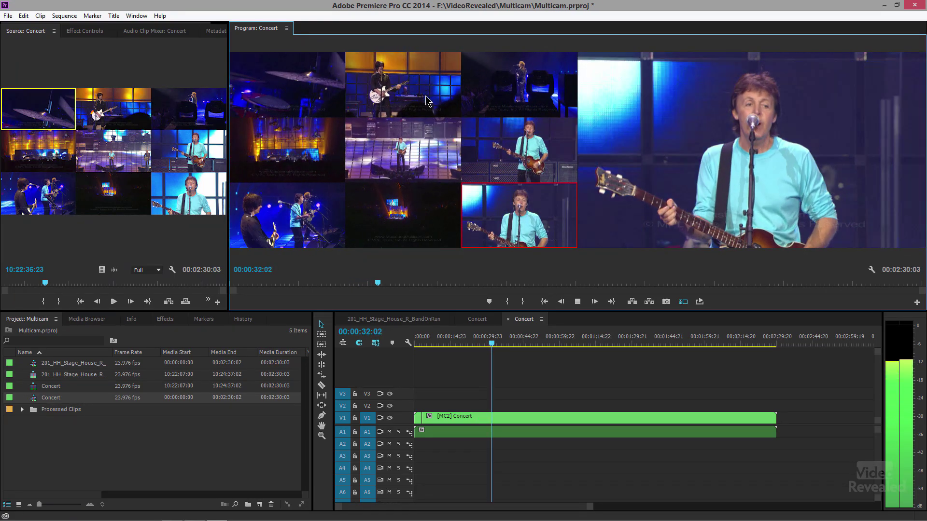
Step: Continue the live cutting until 00:00:46:20, switching to cameras 5, 1, 2, 5, 3, 6 and 5
{"action": "left_click", "coordinate": [405, 147]}
{"action": "left_click", "coordinate": [312, 106]}
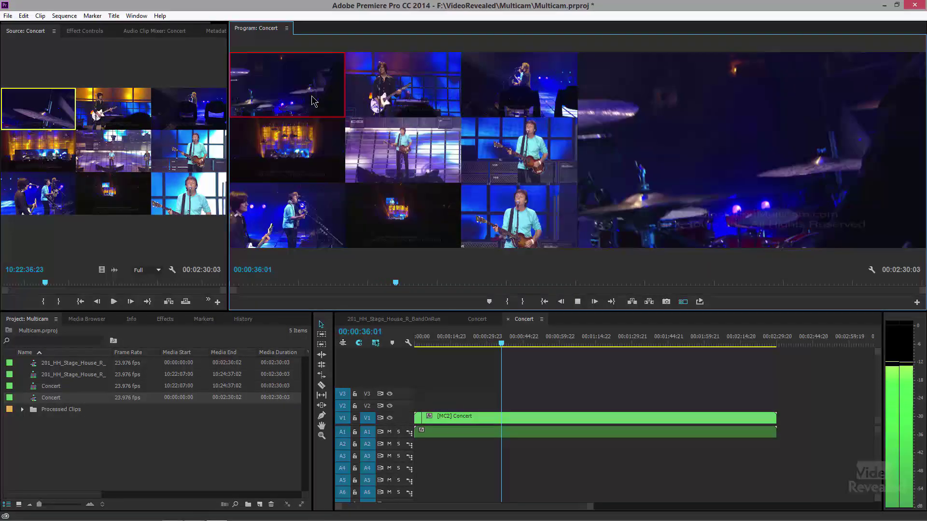
{"action": "left_click", "coordinate": [427, 112]}
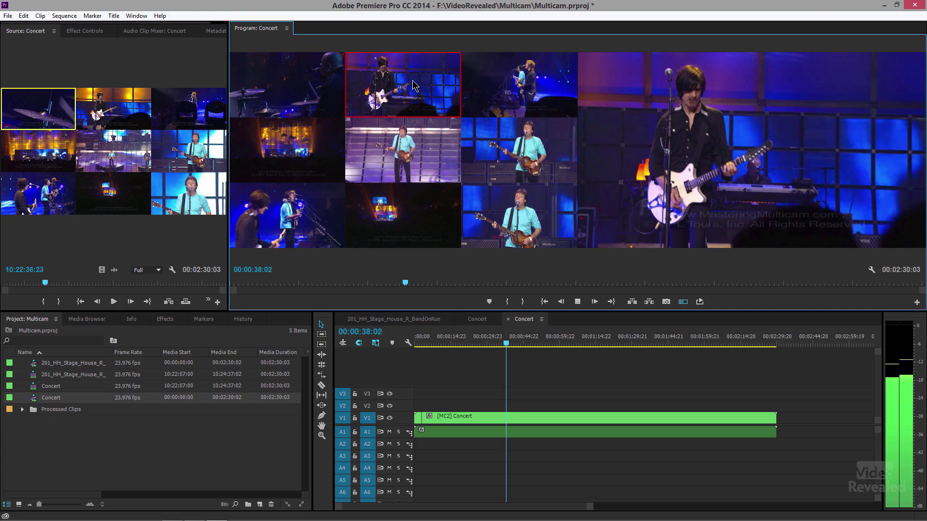
{"action": "left_click", "coordinate": [430, 146]}
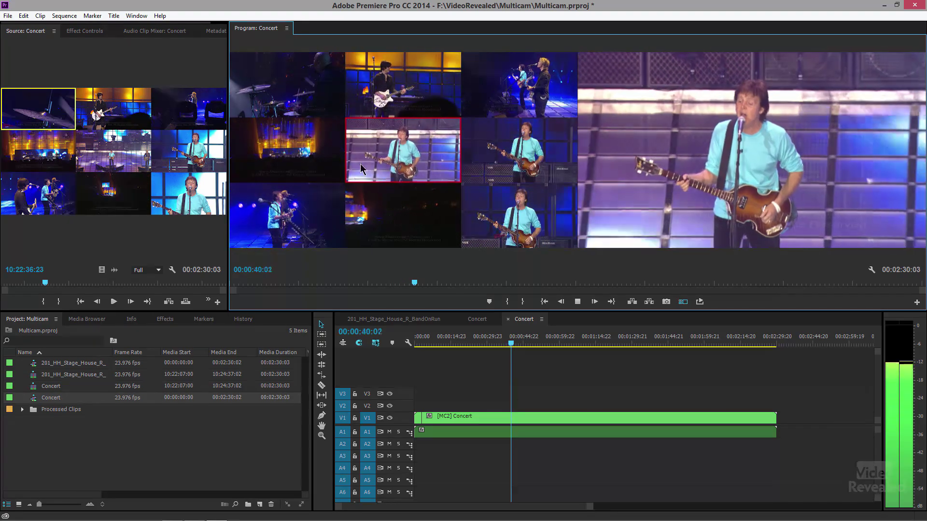
{"action": "left_click", "coordinate": [529, 107]}
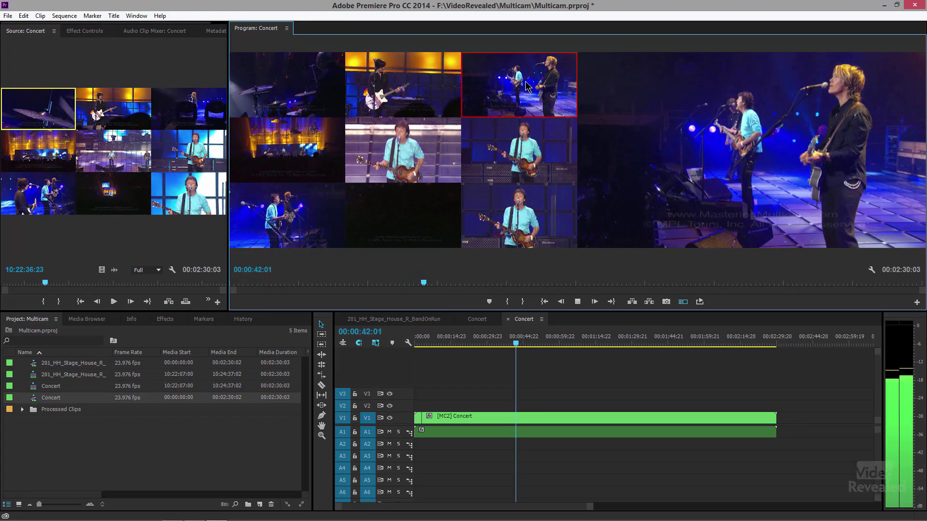
{"action": "left_click", "coordinate": [509, 151]}
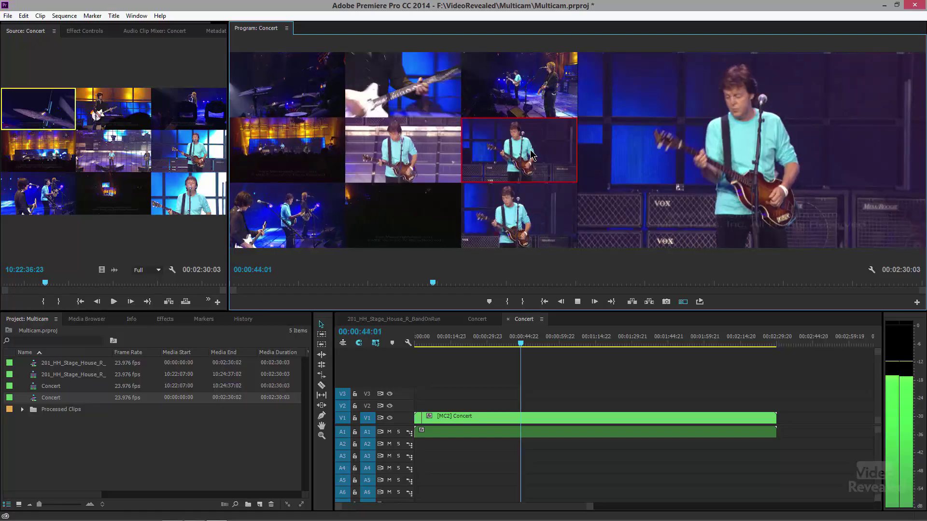
{"action": "left_click", "coordinate": [415, 150]}
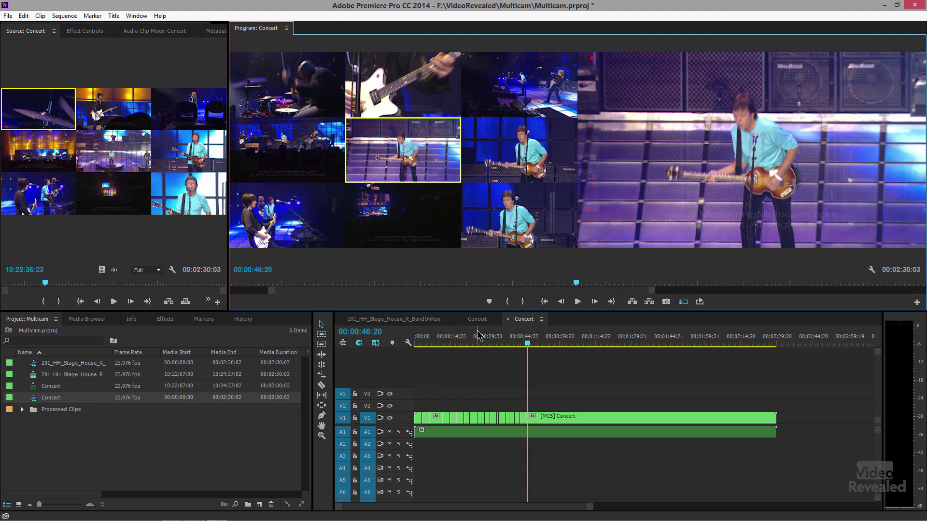
Step: Review the recorded camera cuts by playing back the edit up to 00:00:16:23
{"action": "left_click", "coordinate": [477, 334]}
{"action": "key", "text": "equal"}
{"action": "key", "text": "equal"}
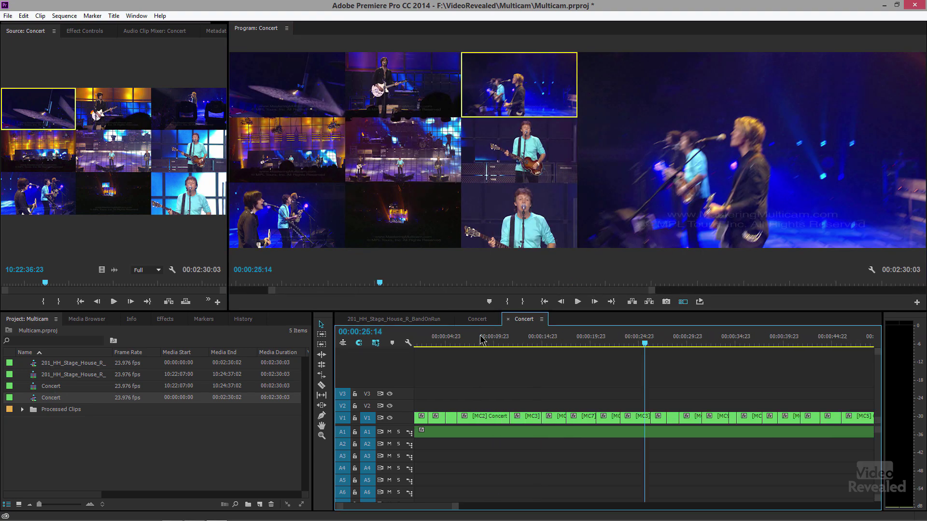
{"action": "mouse_move", "coordinate": [528, 346]}
{"action": "left_mouse_down"}
{"action": "mouse_move", "coordinate": [497, 345]}
{"action": "mouse_move", "coordinate": [510, 344]}
{"action": "left_mouse_up"}
{"action": "key", "text": "space"}
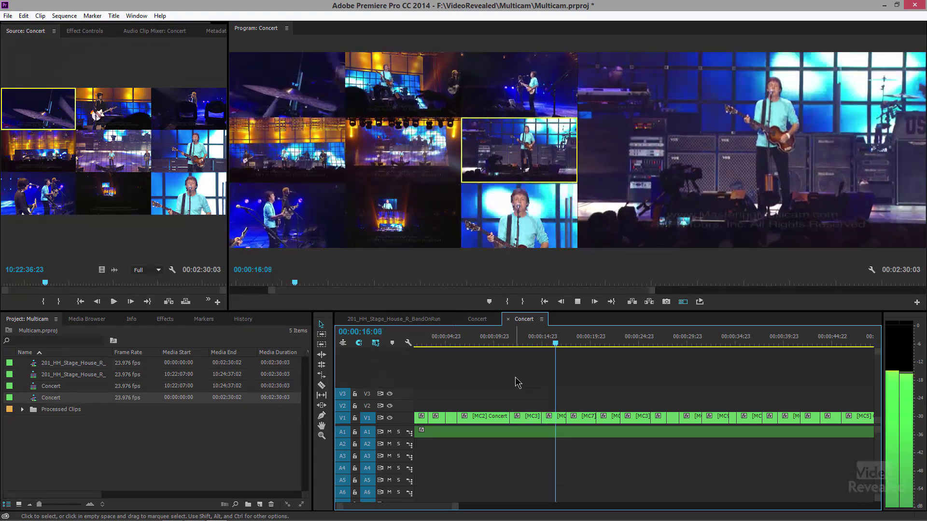
{"action": "key", "text": "space"}
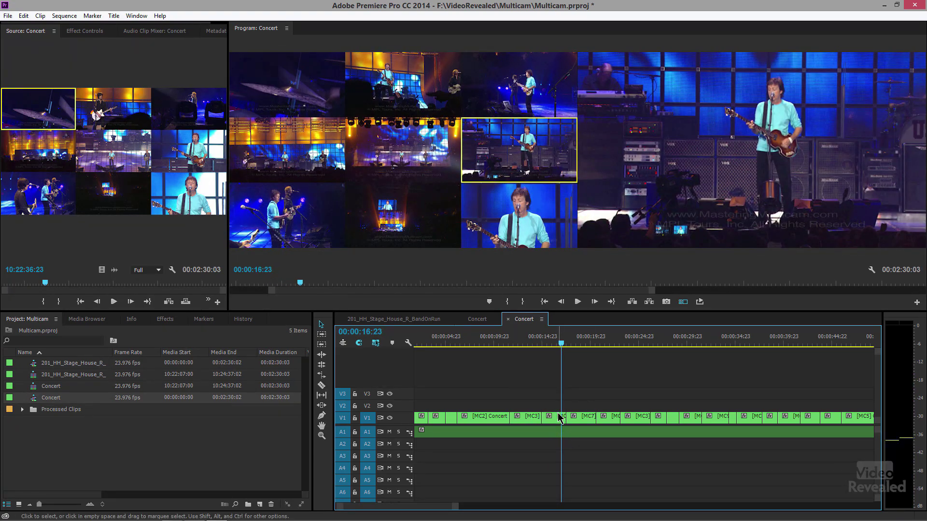
Step: Try cameras 5, 8, 7 and 4 for the clip under the playhead at 00:00:16:23
{"action": "left_click", "coordinate": [438, 154]}
{"action": "left_click", "coordinate": [415, 221]}
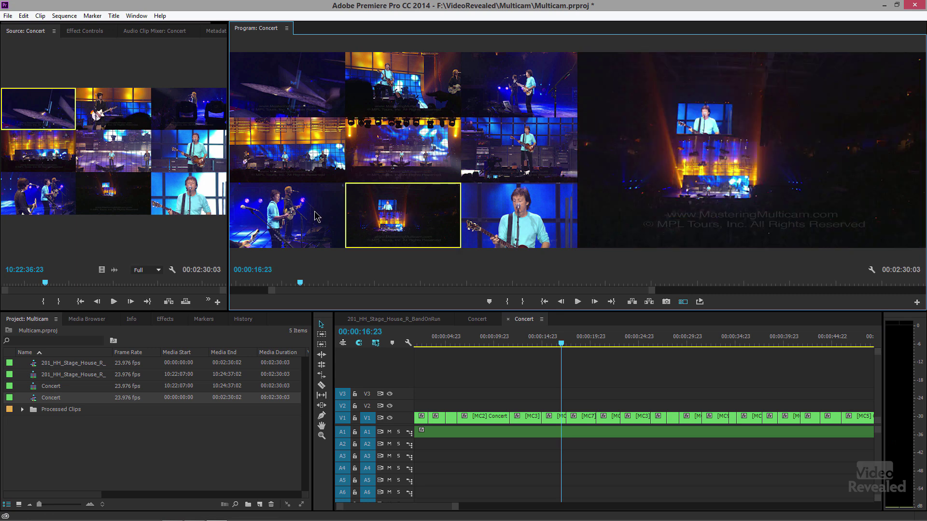
{"action": "left_click", "coordinate": [298, 187]}
{"action": "left_click", "coordinate": [298, 147]}
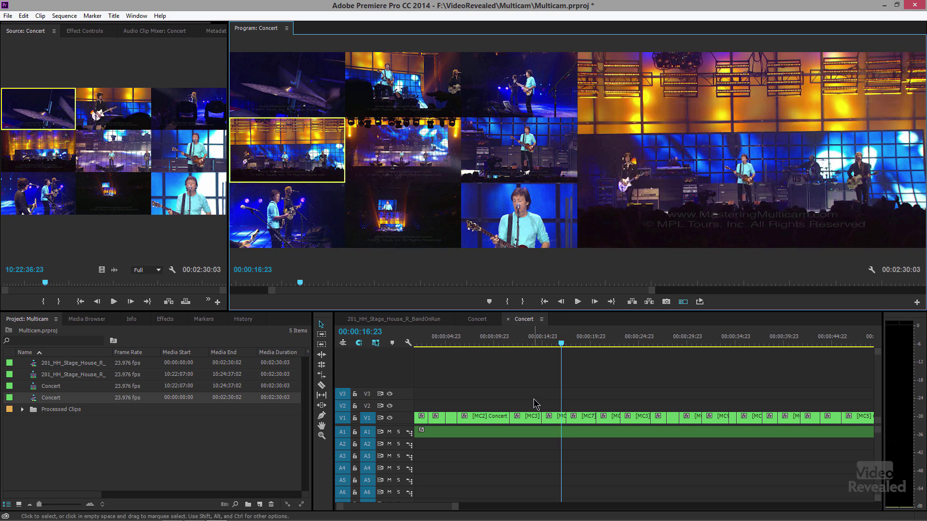
Step: Select the clip around 00:00:15:11, place the playhead there and examine its multi-camera angle options
{"action": "left_click", "coordinate": [549, 422]}
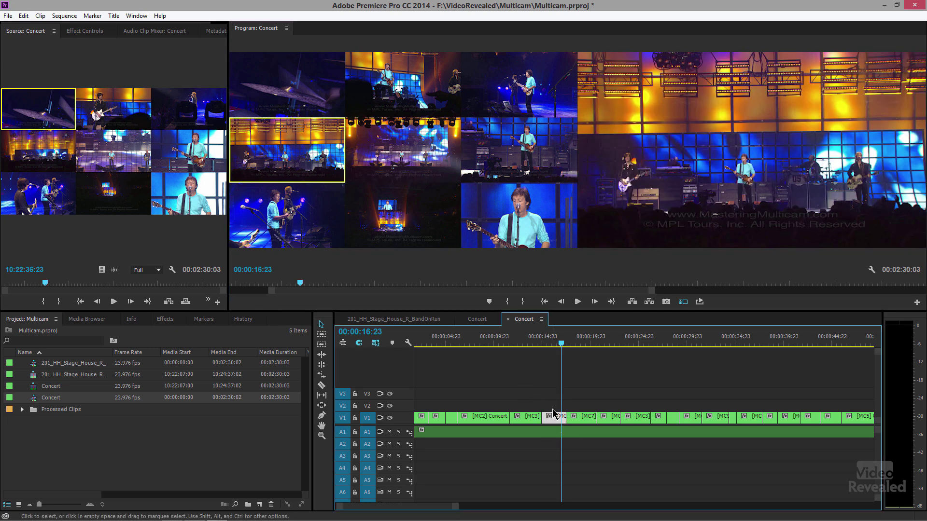
{"action": "left_click_drag", "start_coordinate": [556, 344], "coordinate": [548, 344]}
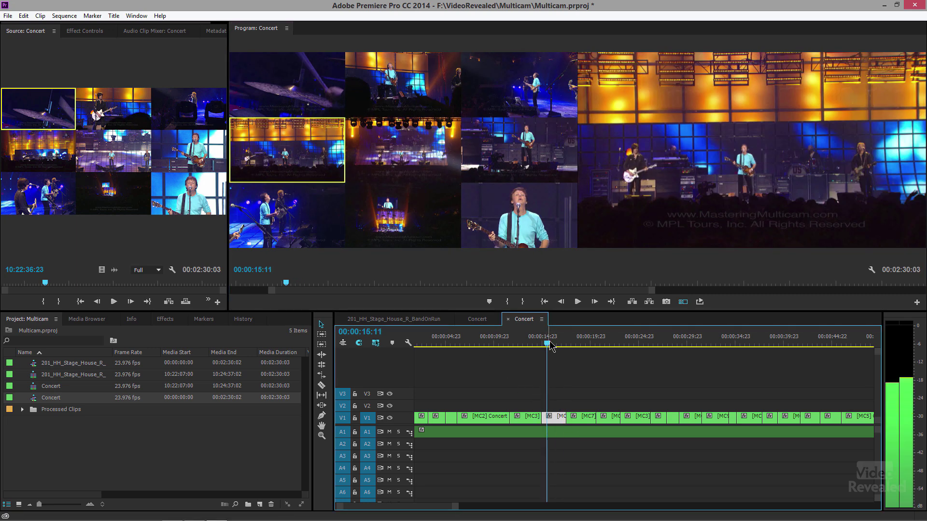
{"action": "right_click", "coordinate": [555, 423]}
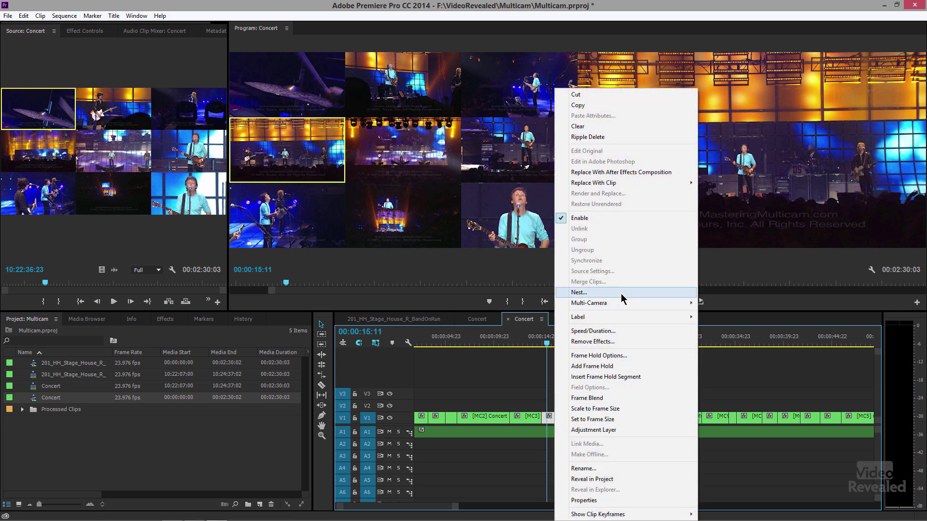
{"action": "mouse_move", "coordinate": [622, 302]}
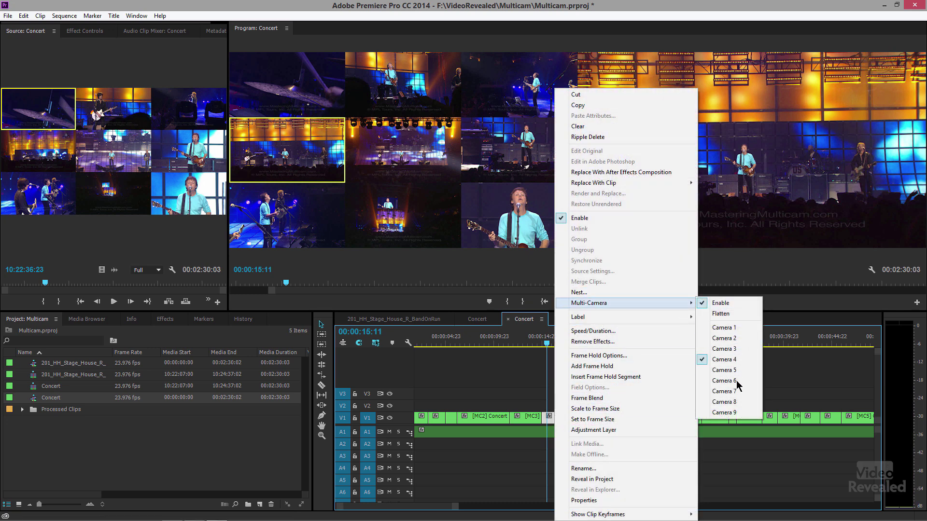
{"action": "left_click", "coordinate": [430, 147]}
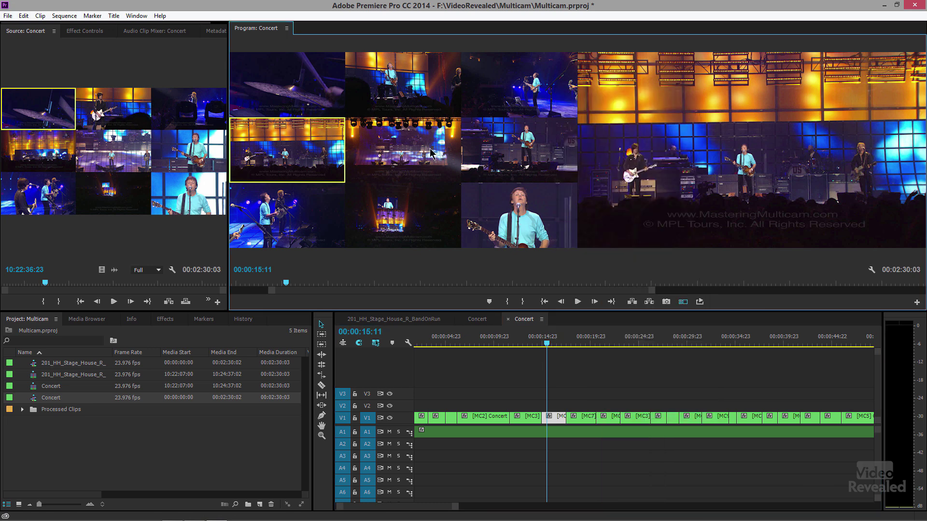
Step: Audition cameras 6, 9, 3 and 8 for the selected clip and set it to camera 5
{"action": "left_click", "coordinate": [430, 148]}
{"action": "left_click", "coordinate": [504, 140]}
{"action": "key", "text": "9"}
{"action": "left_click", "coordinate": [514, 108]}
{"action": "left_click", "coordinate": [502, 207]}
{"action": "left_click", "coordinate": [413, 208]}
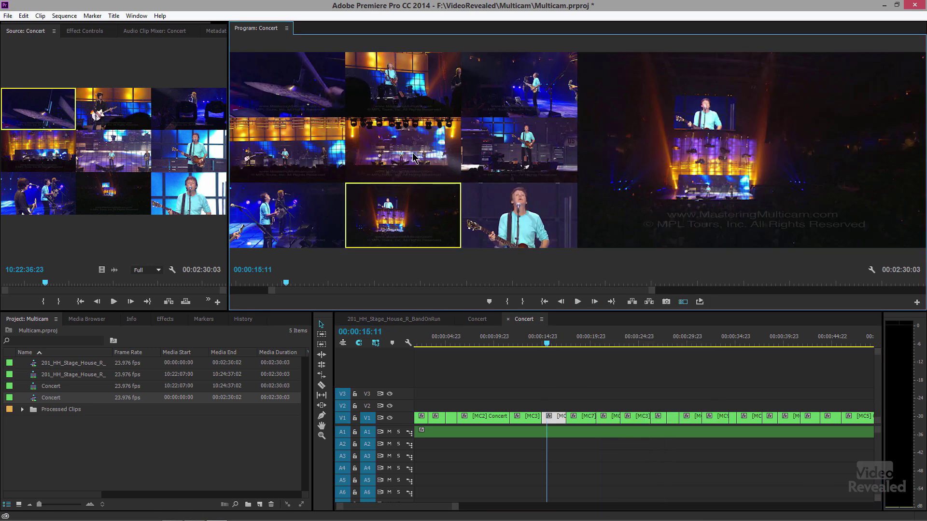
{"action": "left_click", "coordinate": [413, 157]}
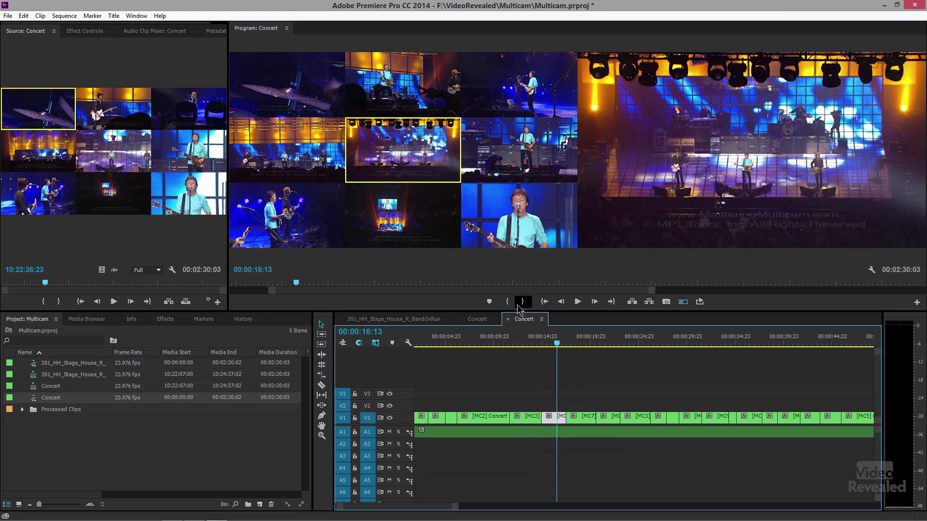
{"action": "left_click", "coordinate": [521, 212]}
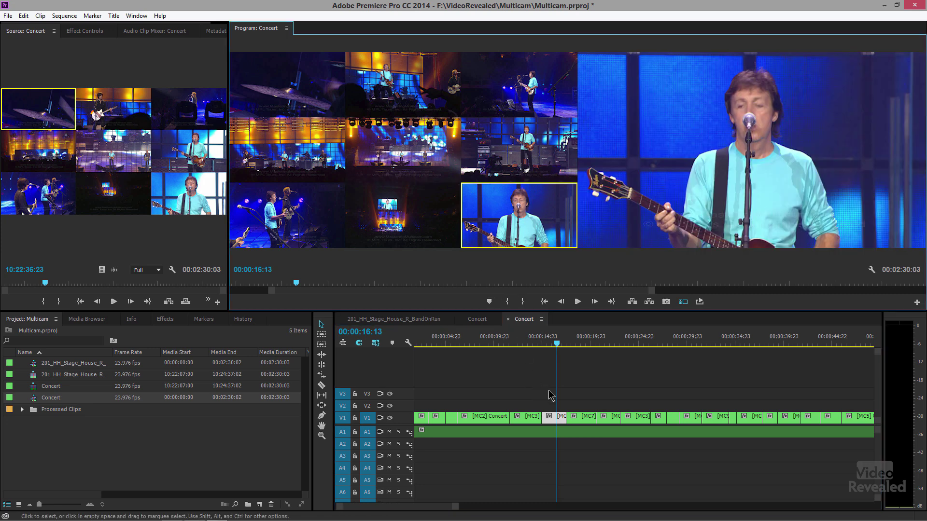
{"action": "left_click", "coordinate": [433, 164]}
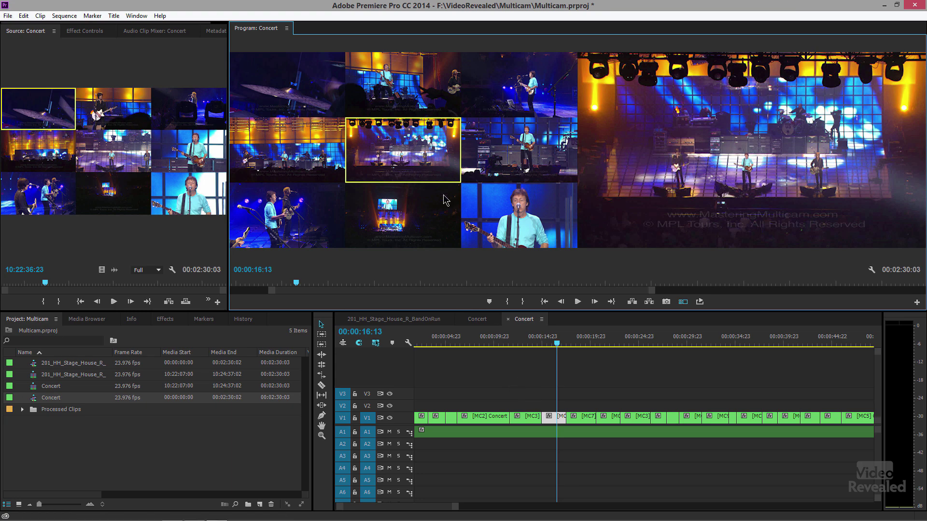
Step: Add a cut to camera 9 within the selected clip at 00:00:15:23 and play the edit from there
{"action": "left_click_drag", "start_coordinate": [557, 341], "coordinate": [551, 340]}
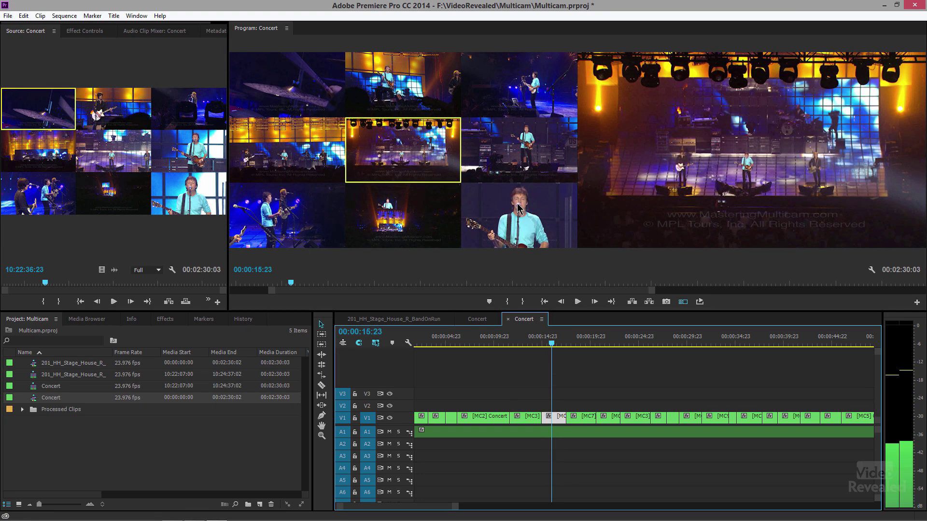
{"action": "left_click", "coordinate": [527, 227]}
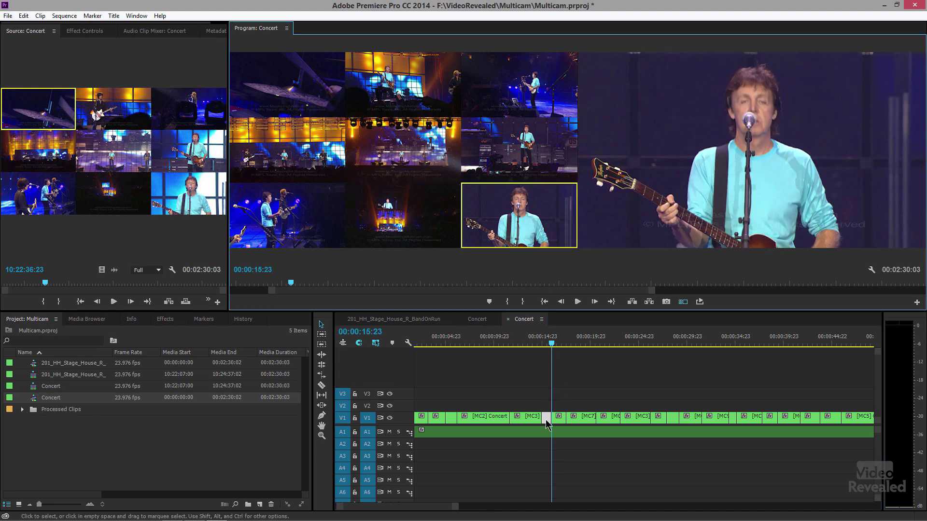
{"action": "left_click", "coordinate": [553, 346]}
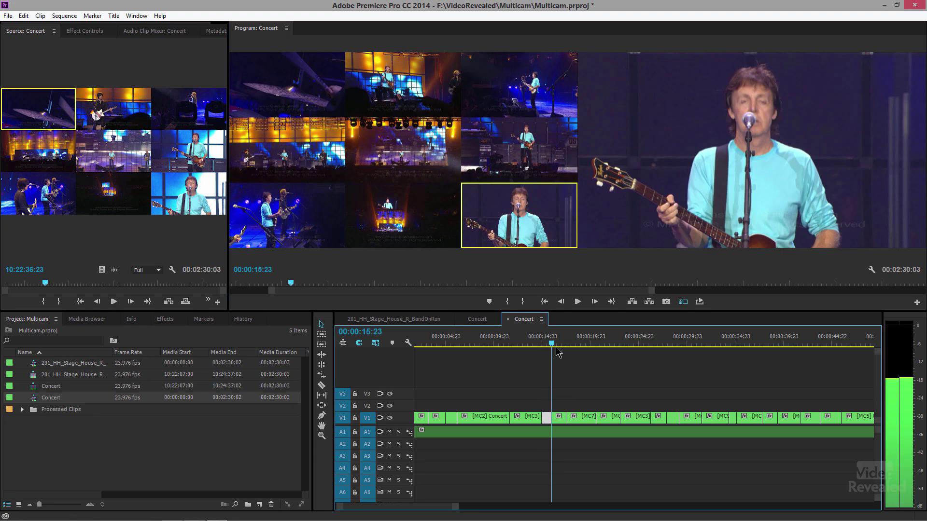
{"action": "key", "text": "space"}
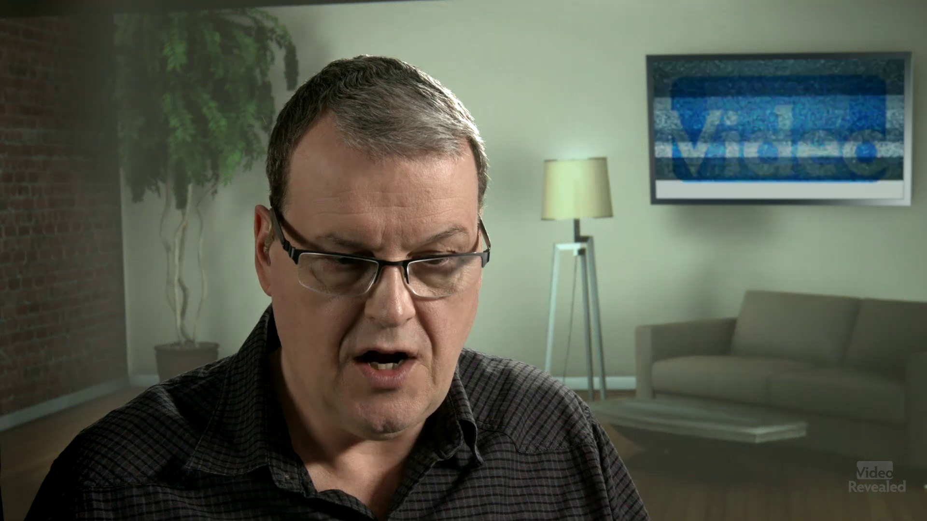